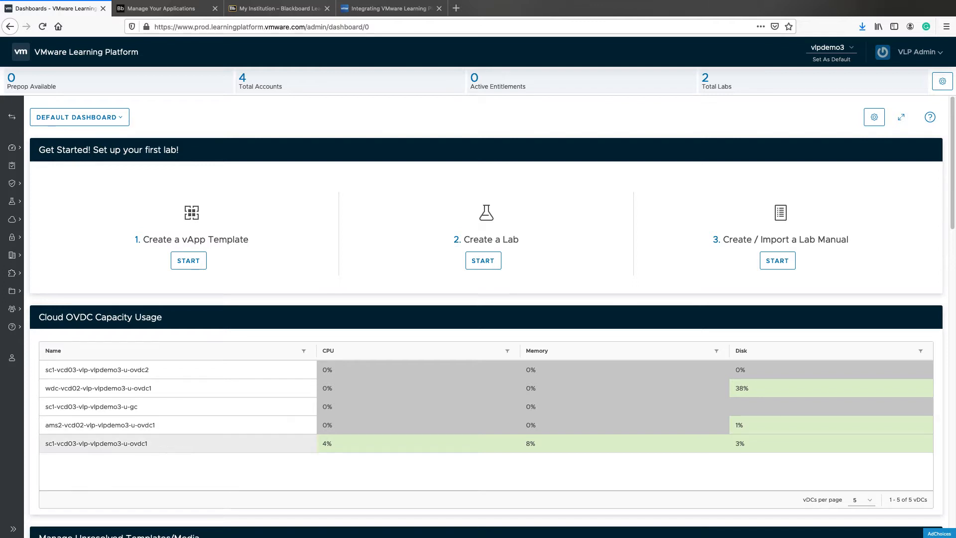
Open the LTI Integrations page for version 1.3 and collapse the navigation sidebar
{"action": "left_click", "coordinate": [13, 529]}
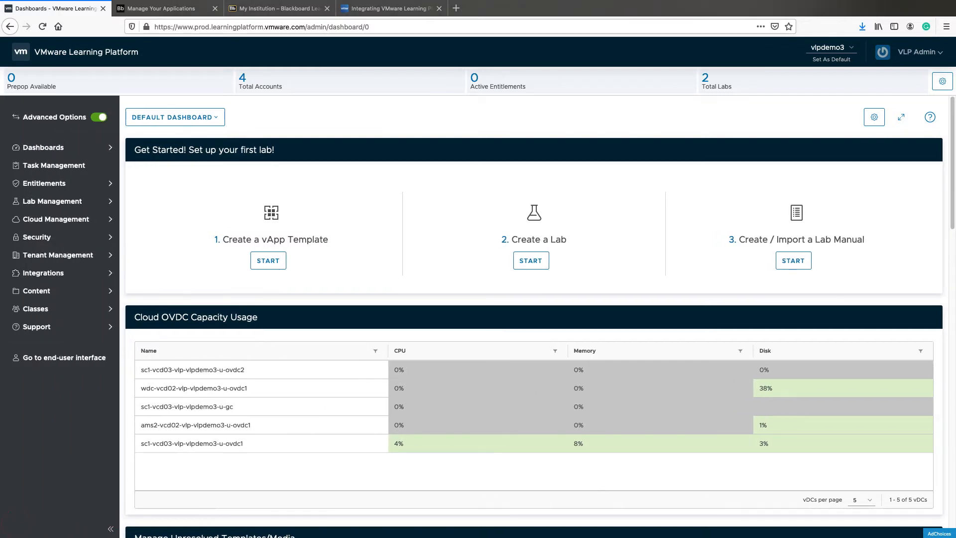
{"action": "left_click", "coordinate": [44, 273]}
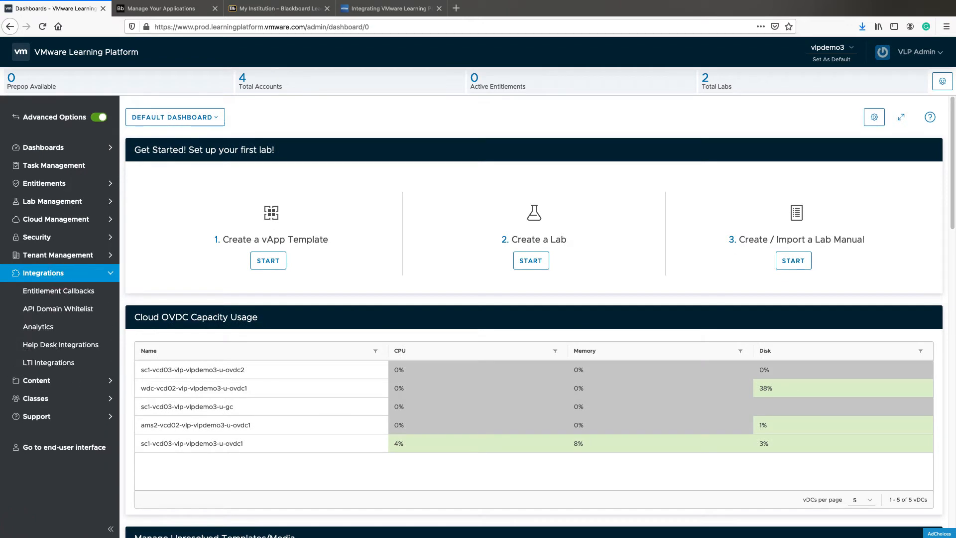
{"action": "left_click", "coordinate": [48, 363]}
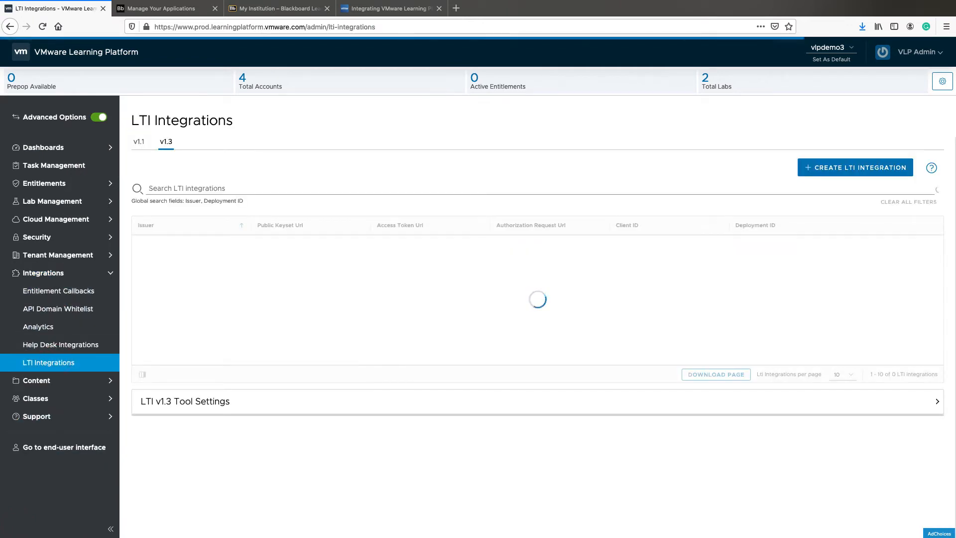
{"action": "left_click", "coordinate": [110, 529]}
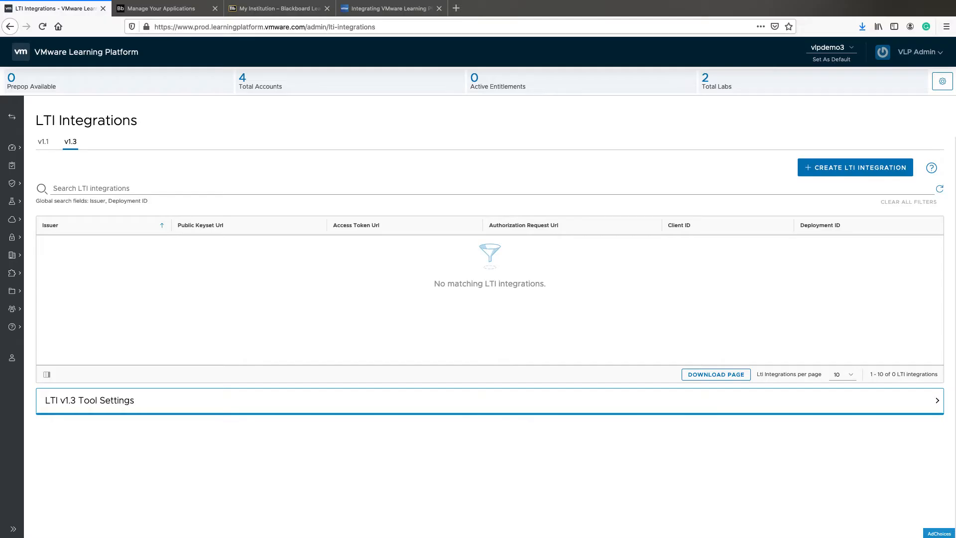
Examine the LTI v1.3 tool settings and the fields required to create an LTI integration, leaving the form without creating anything
{"action": "left_click", "coordinate": [258, 399]}
{"action": "scroll", "coordinate": [259, 399], "scroll_direction": "down", "scroll_amount": 2}
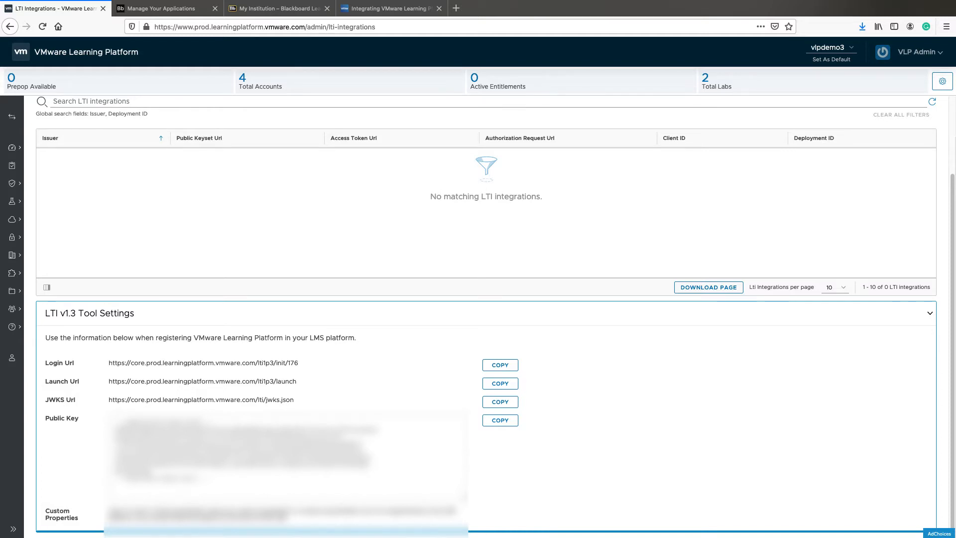
{"action": "left_click", "coordinate": [513, 311]}
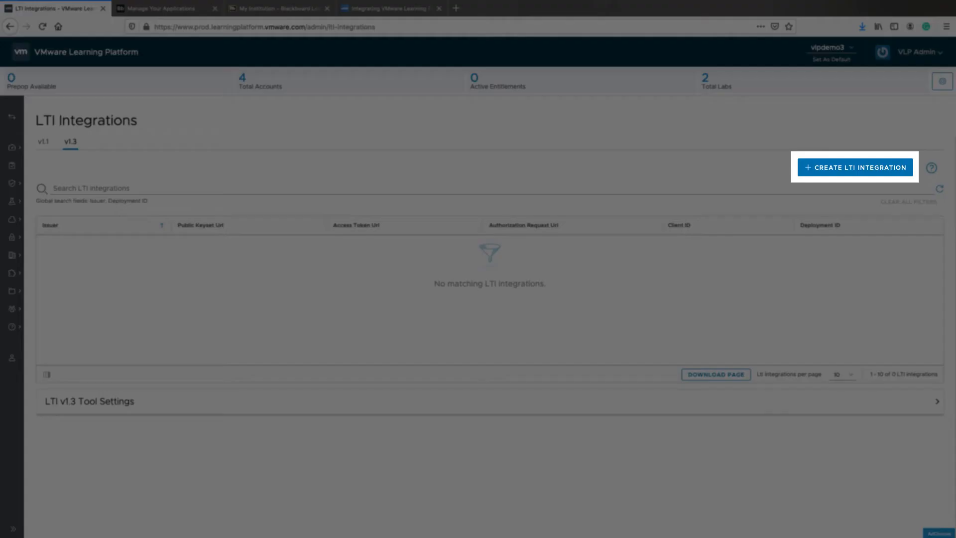
{"action": "left_click", "coordinate": [855, 167]}
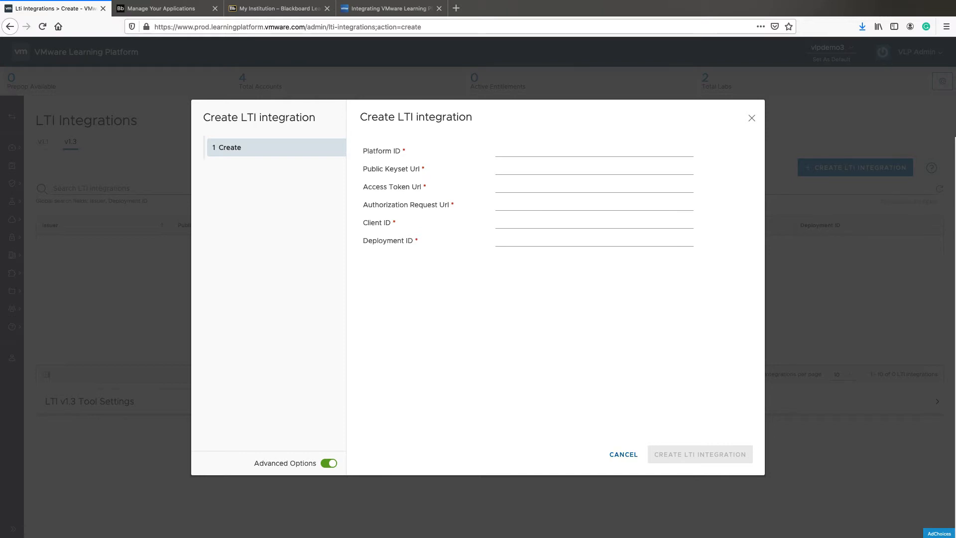
{"action": "left_click", "coordinate": [616, 451]}
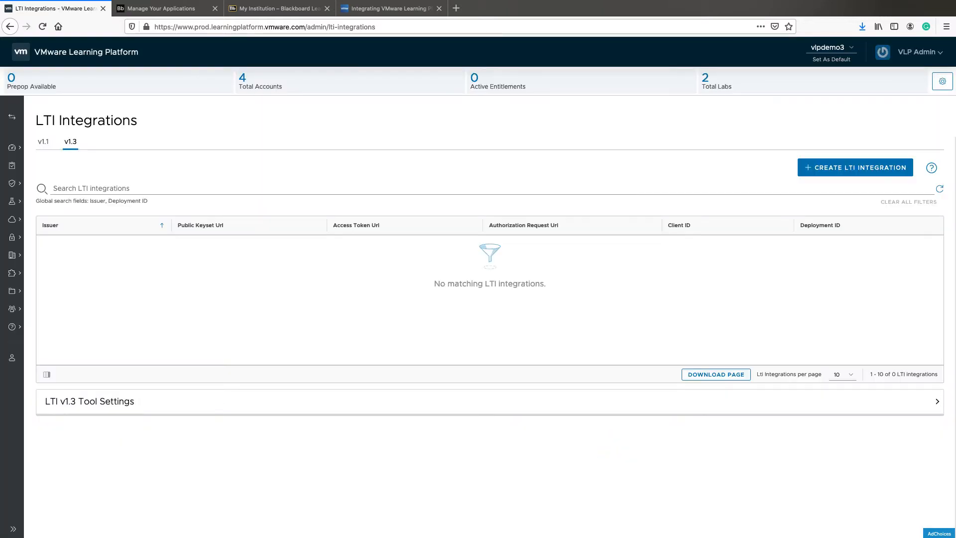
Switch to the Blackboard developer portal and start registering a new application with LTI 1.3 support enabled
{"action": "left_click", "coordinate": [170, 8]}
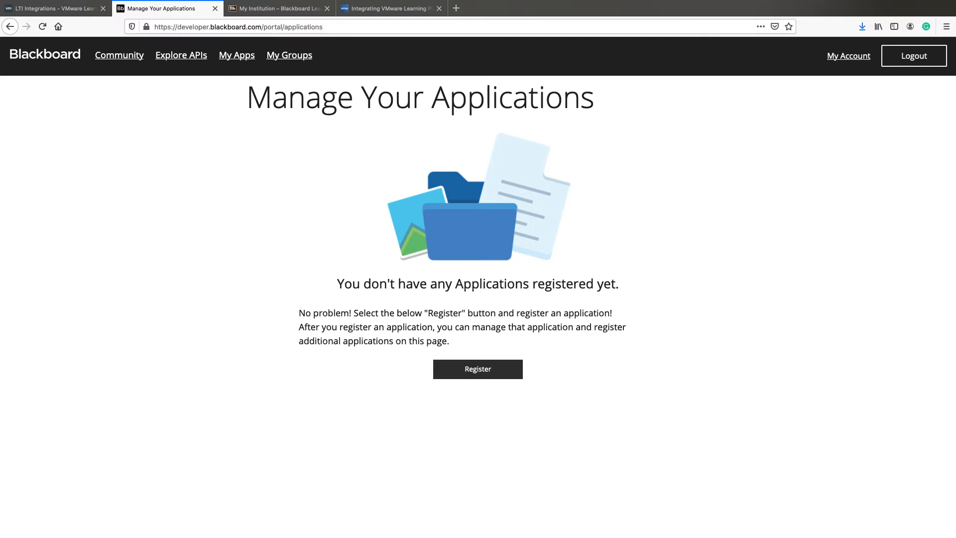
{"action": "left_click", "coordinate": [446, 372]}
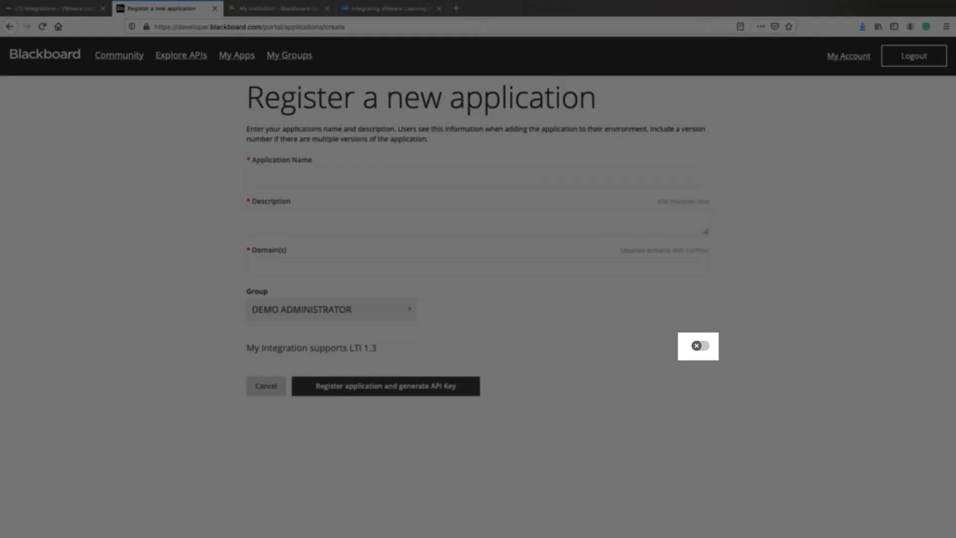
{"action": "left_click", "coordinate": [701, 346]}
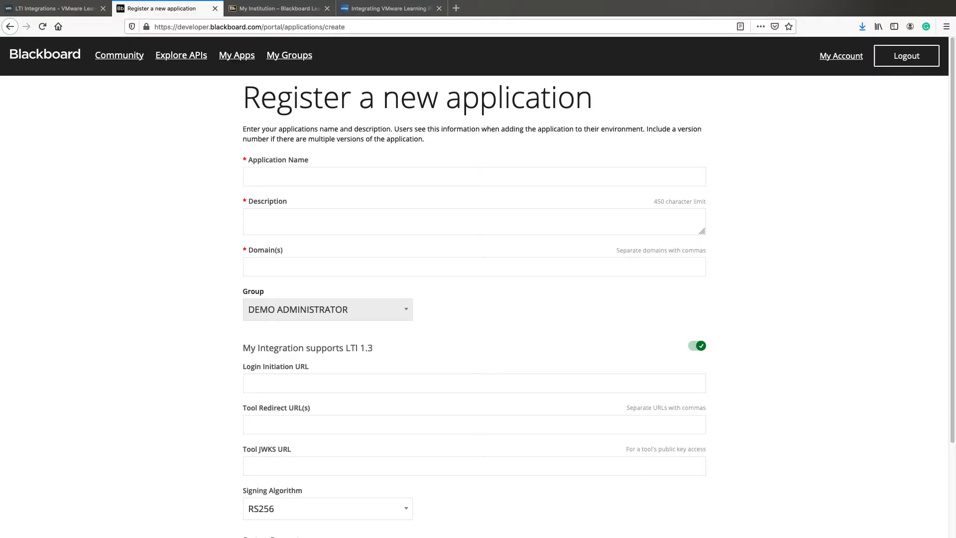
{"action": "scroll", "coordinate": [475, 299], "scroll_direction": "down", "scroll_amount": 2}
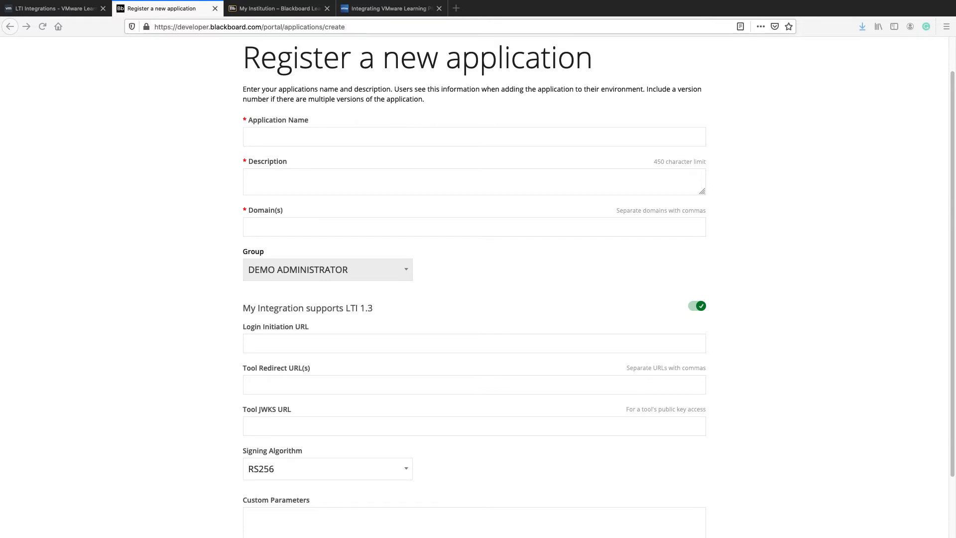
Name the application VMware Learning Platform and describe it as "A SaaS platform that delivers hands-on virtual IT labs to anyone on the planet at cloud scale."
{"action": "left_click", "coordinate": [263, 135]}
{"action": "type", "text": "VMware Learning Platform"}
{"action": "left_click", "coordinate": [268, 187]}
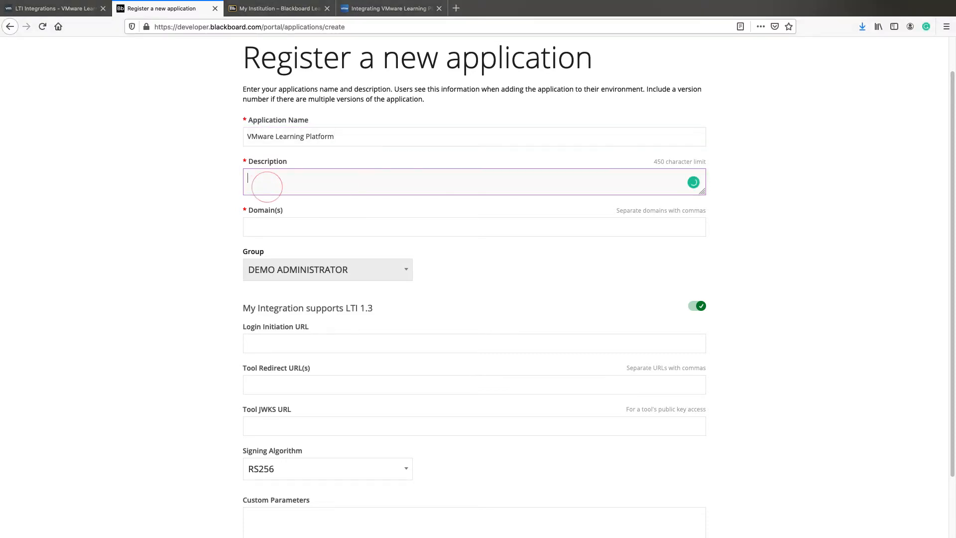
{"action": "type", "text": "A SaaS platform that delivers hands-on virtual IT labs to anyone on the planet at cloud scale."}
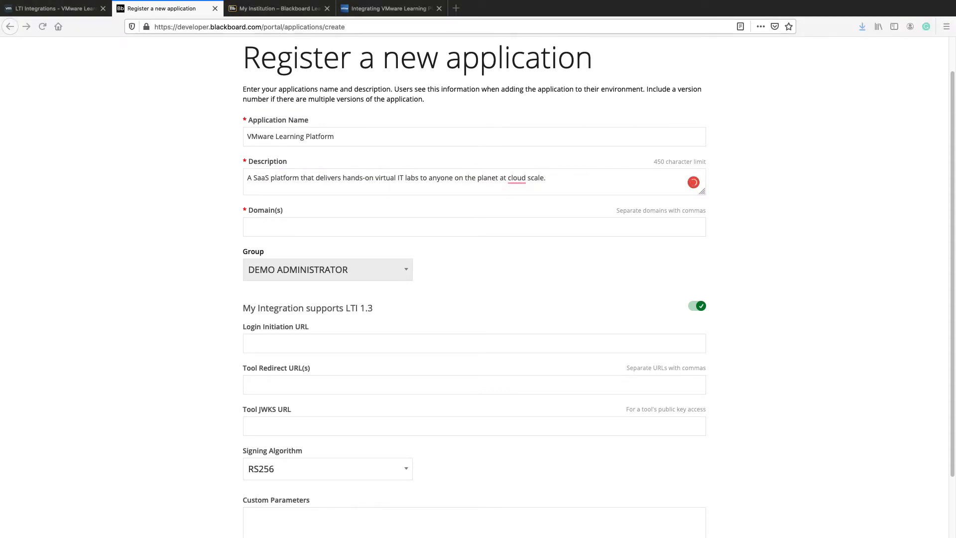
{"action": "key", "text": "super+Tab"}
{"action": "left_click", "coordinate": [274, 222]}
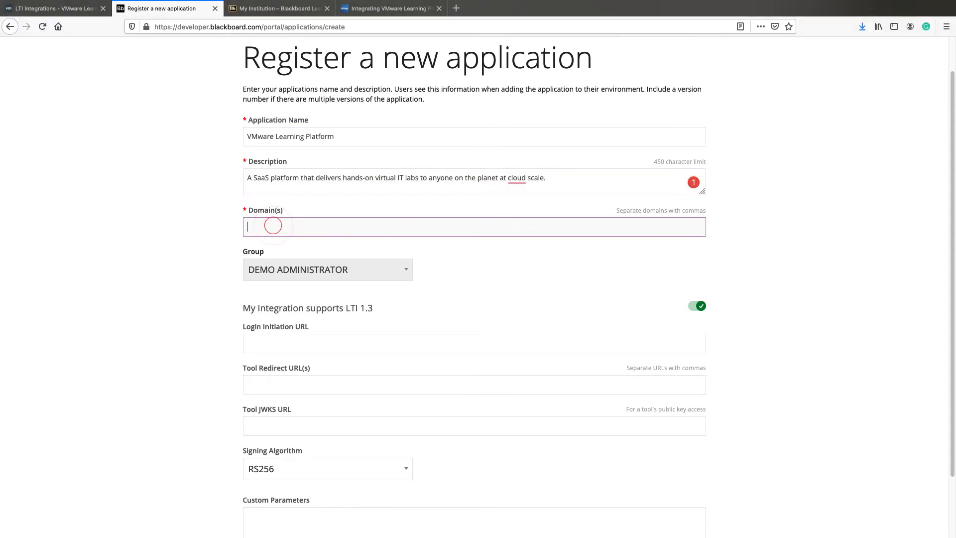
{"action": "type", "text": "www.vmwarelearningplatform.com"}
{"action": "scroll", "coordinate": [474, 287], "scroll_direction": "down", "scroll_amount": 3}
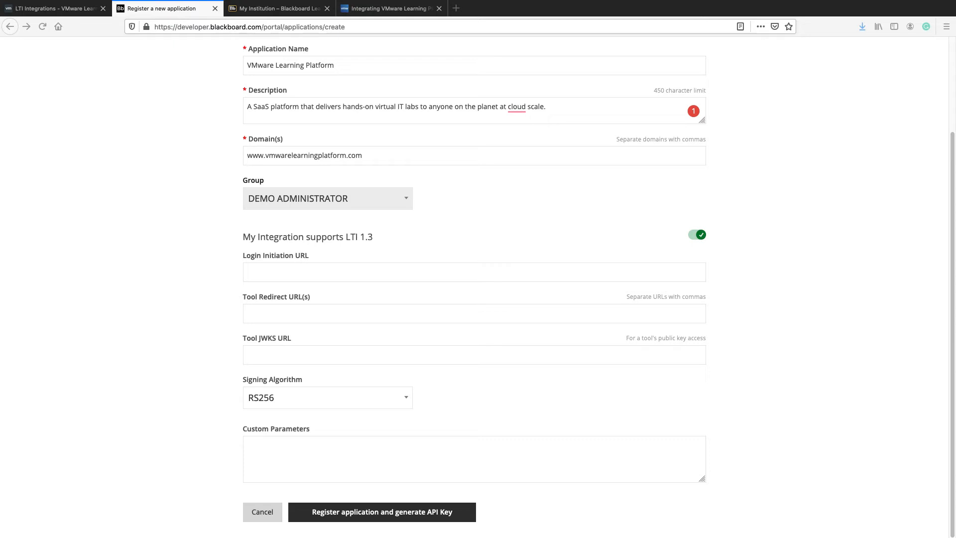
{"action": "key", "text": "super+Tab"}
{"action": "left_click", "coordinate": [286, 273]}
{"action": "type", "text": "https://core.prod.learningplatform.vmware.com/lti1p3/init/176"}
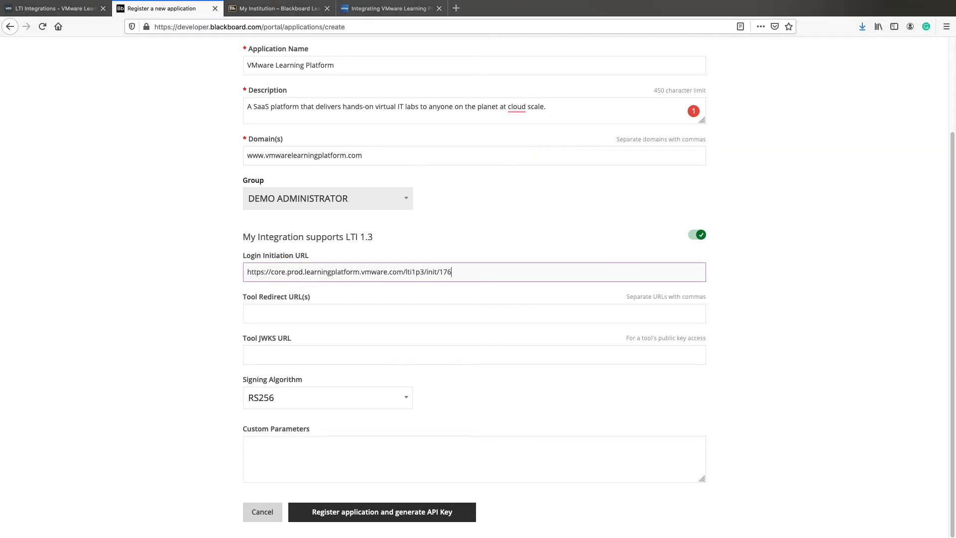
{"action": "key", "text": "super+Tab"}
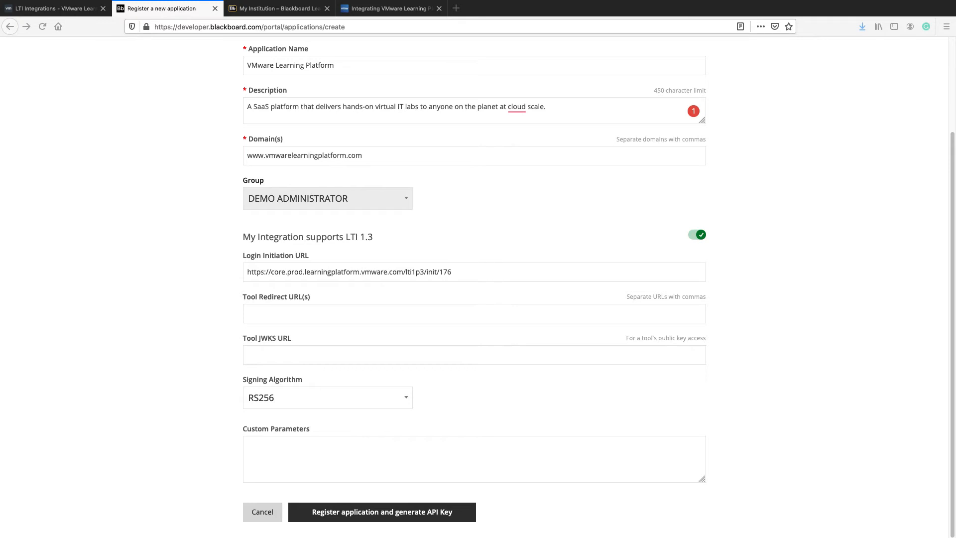
{"action": "key", "text": "super+Tab"}
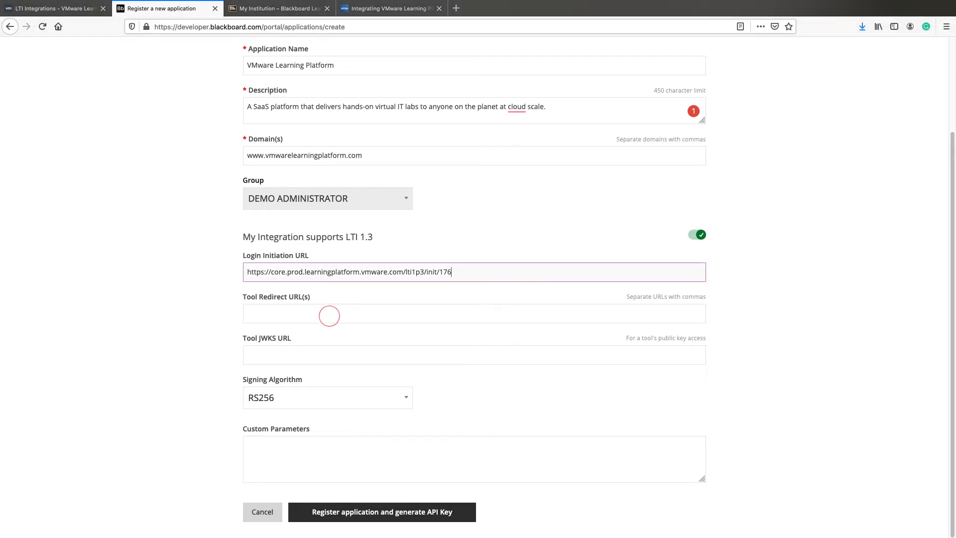
{"action": "left_click", "coordinate": [329, 314]}
{"action": "type", "text": "https://core.prod.learningplatform.vmware.com/lti1p3/launch"}
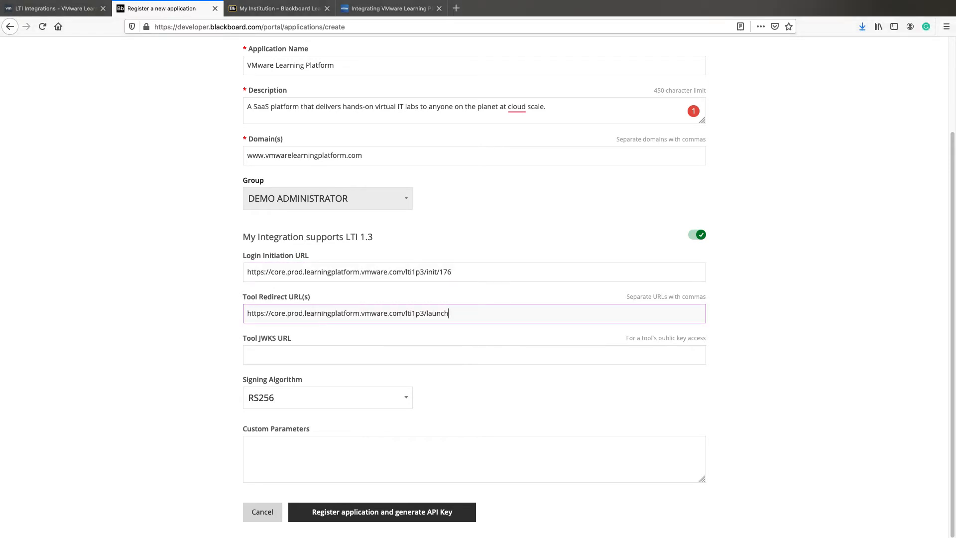
{"action": "key", "text": "super+Tab"}
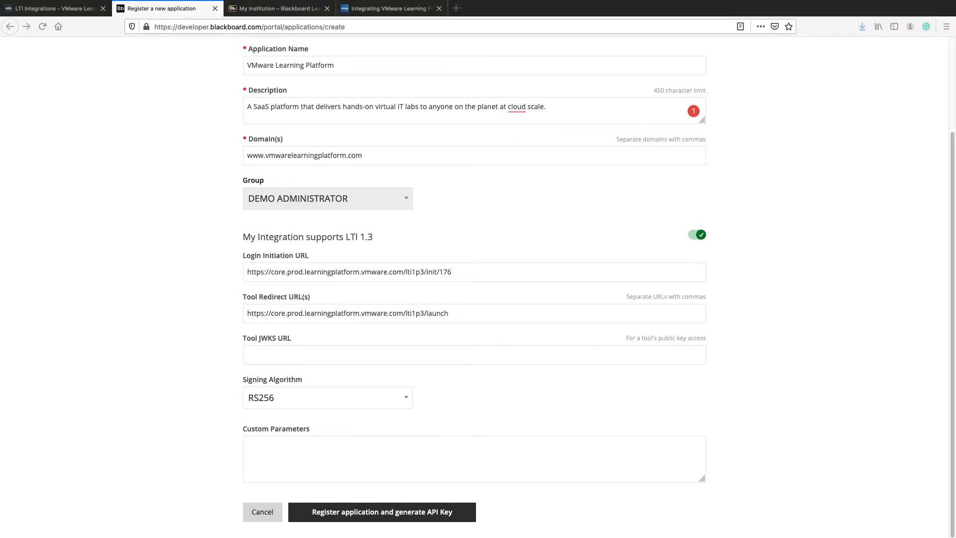
{"action": "key", "text": "super+Tab"}
{"action": "left_click", "coordinate": [335, 356]}
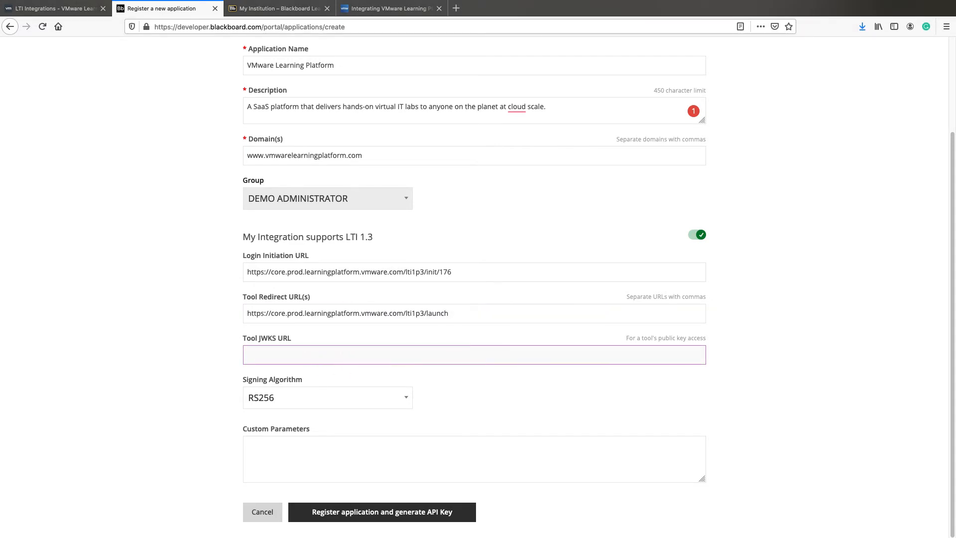
{"action": "type", "text": "https://core.prod.learningplatform.vmware.com/lti/jwks.json"}
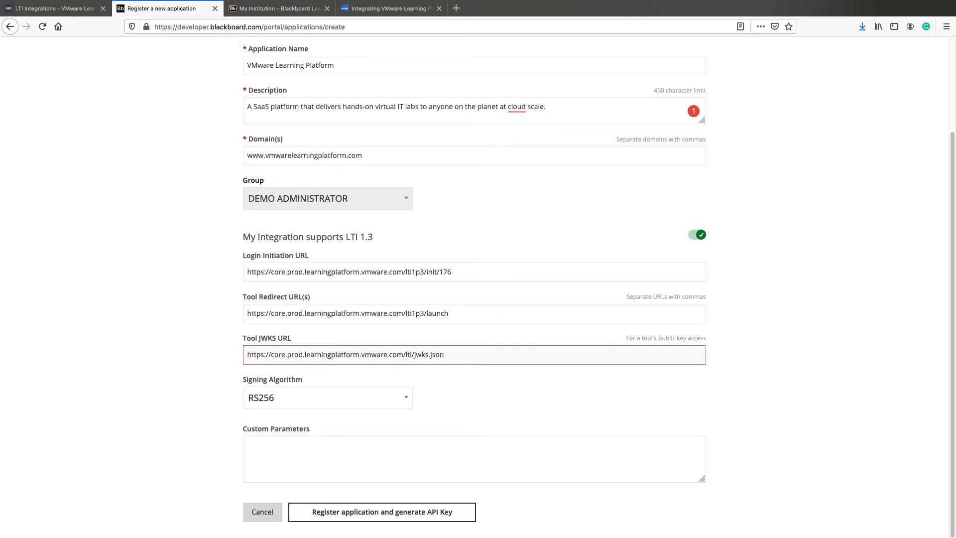
{"action": "left_click", "coordinate": [371, 512]}
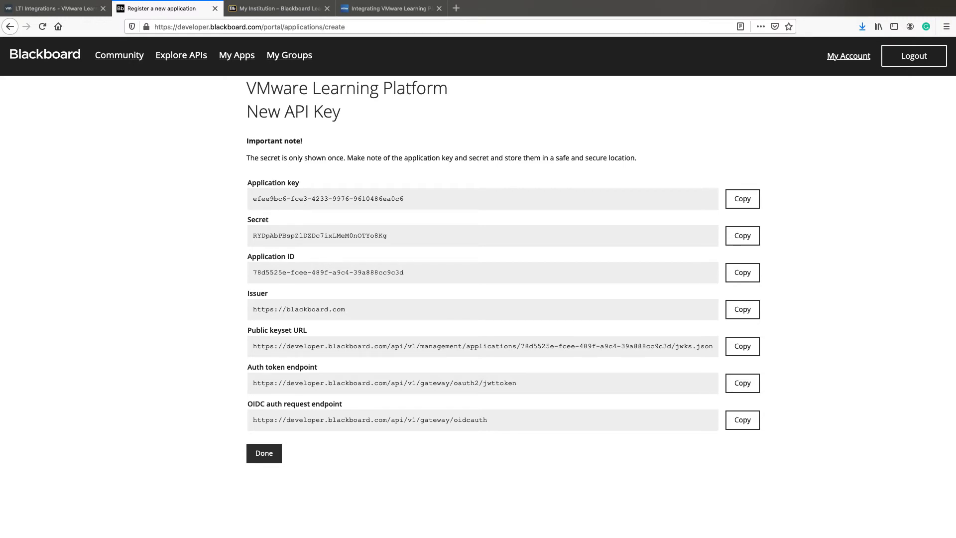
{"action": "left_click", "coordinate": [743, 308]}
{"action": "left_click", "coordinate": [88, 9]}
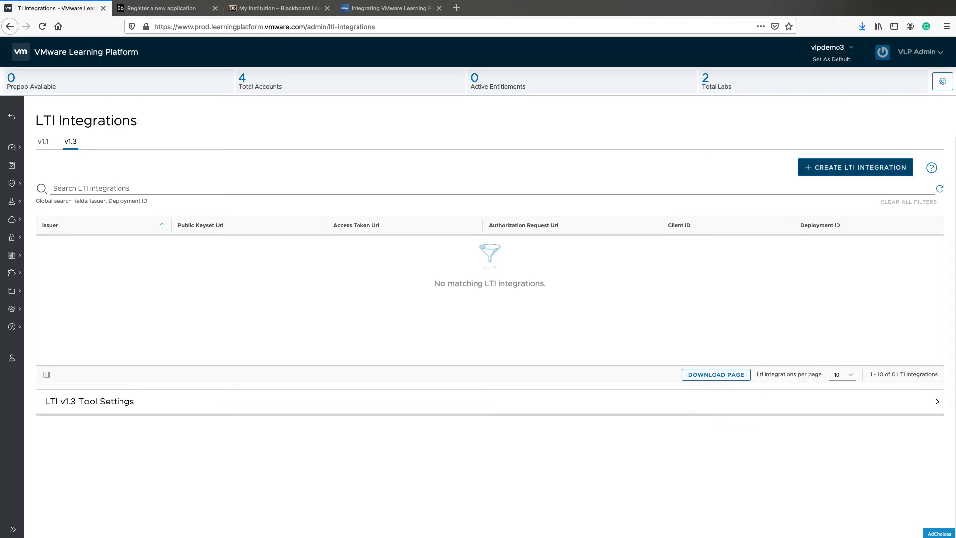
{"action": "left_click", "coordinate": [817, 170]}
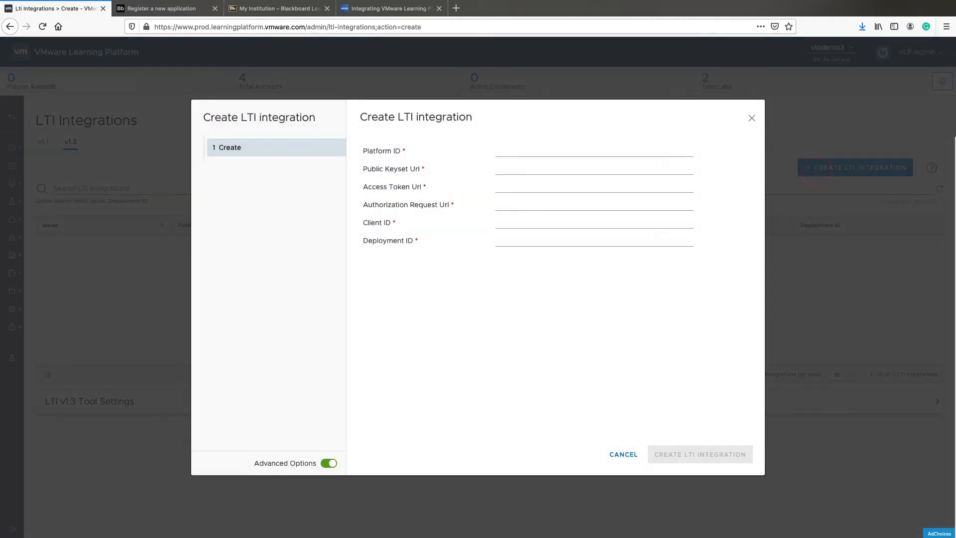
{"action": "left_click", "coordinate": [557, 151]}
{"action": "key", "text": "super+v"}
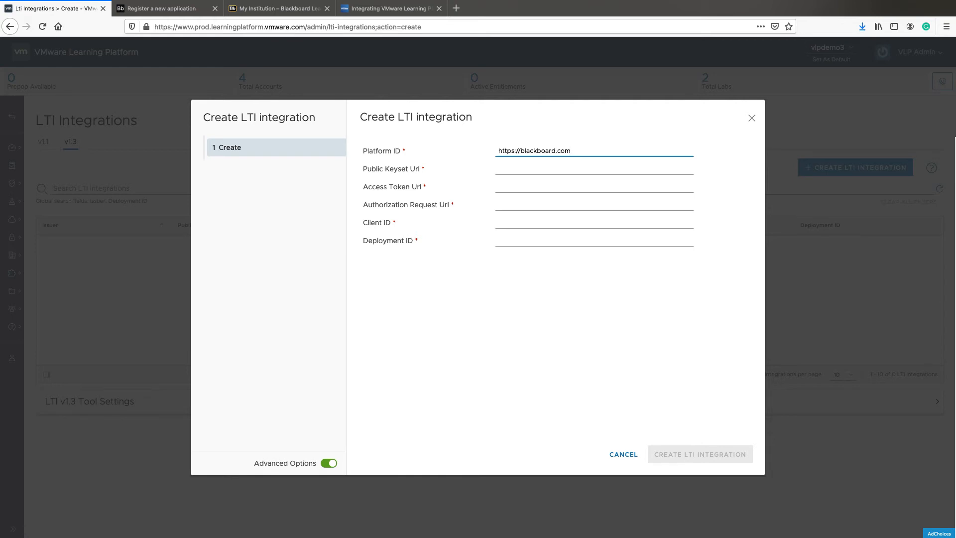
Copy the public keyset URL from the Blackboard application into the Public Keyset Url of the new LTI integration
{"action": "left_click", "coordinate": [164, 9]}
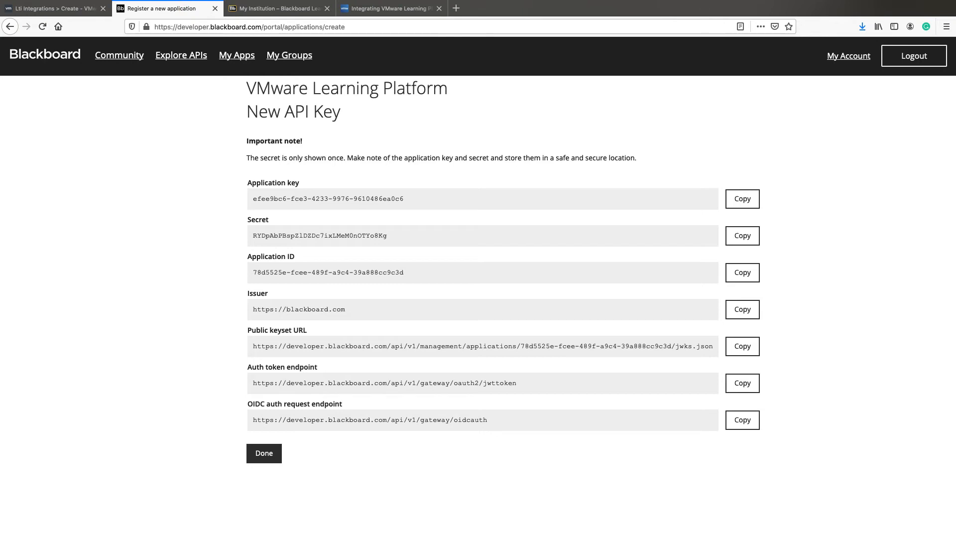
{"action": "left_click", "coordinate": [744, 349]}
{"action": "left_click", "coordinate": [86, 10]}
{"action": "left_click", "coordinate": [552, 171]}
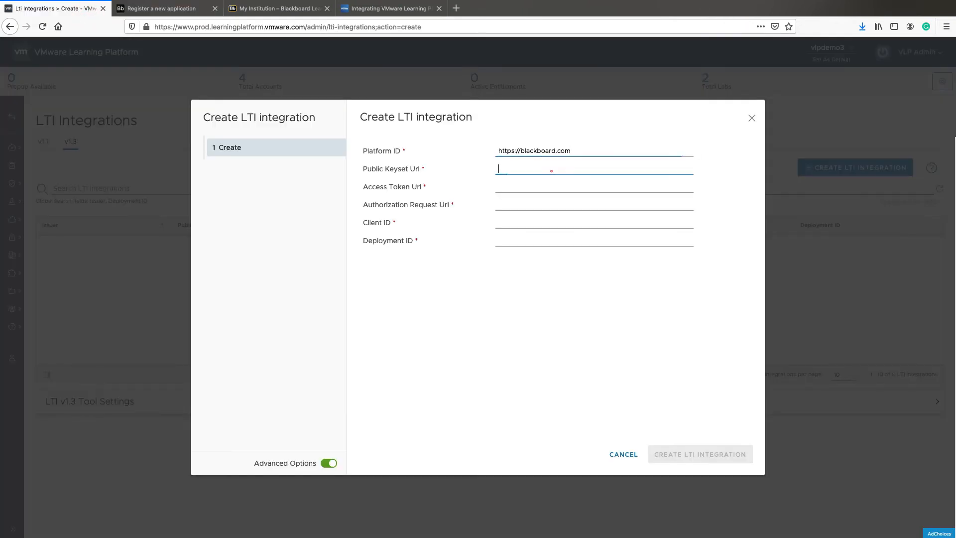
{"action": "key", "text": "ctrl+v"}
{"action": "key", "text": "Tab"}
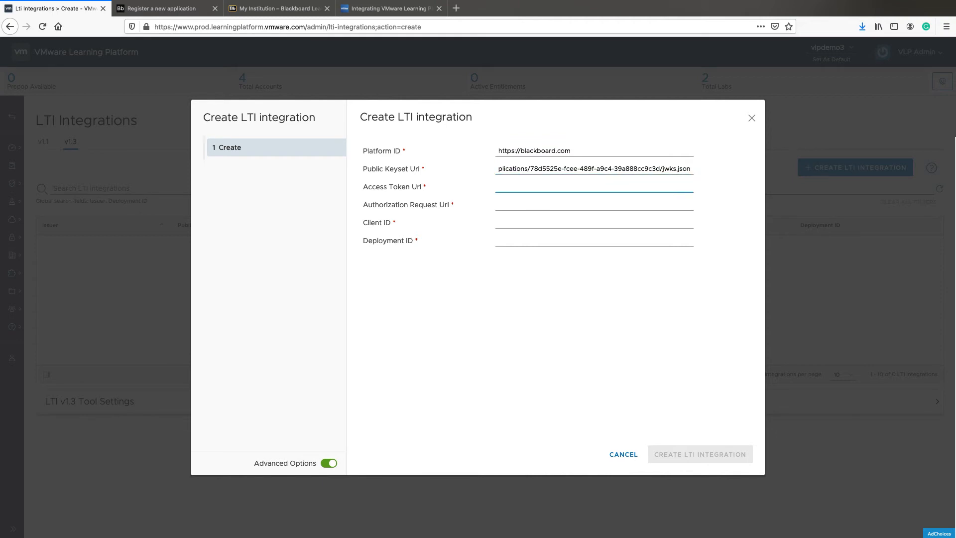
{"action": "left_click", "coordinate": [183, 9]}
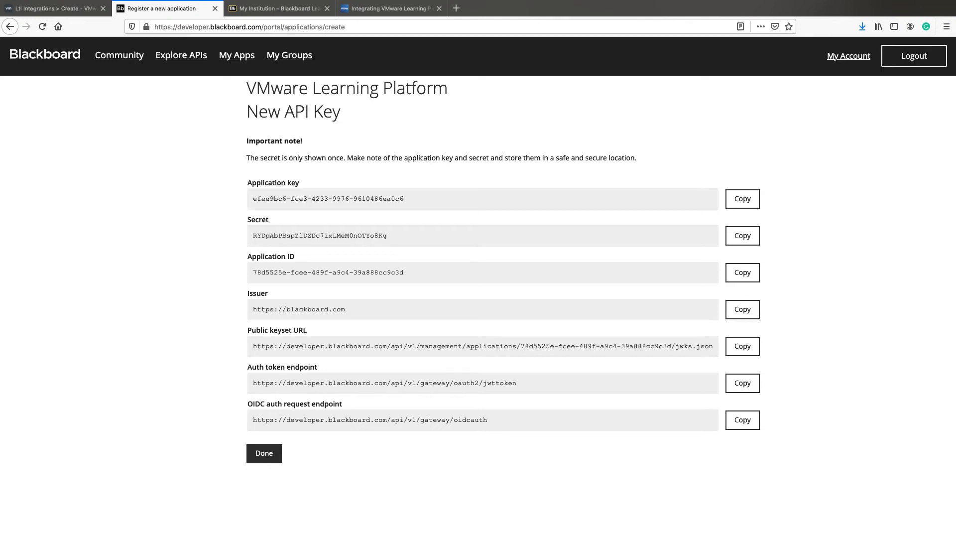
{"action": "left_click", "coordinate": [743, 383]}
{"action": "left_click", "coordinate": [72, 9]}
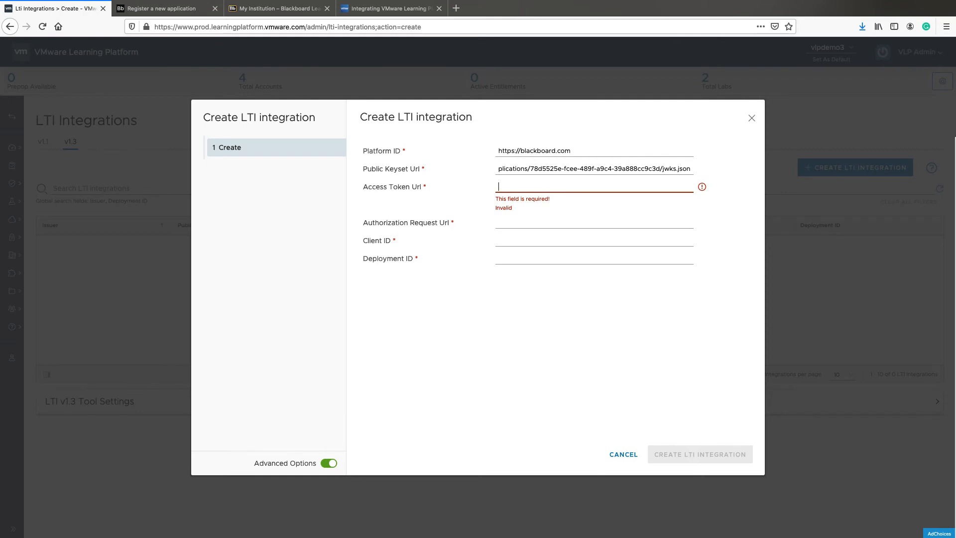
{"action": "key", "text": "ctrl+v"}
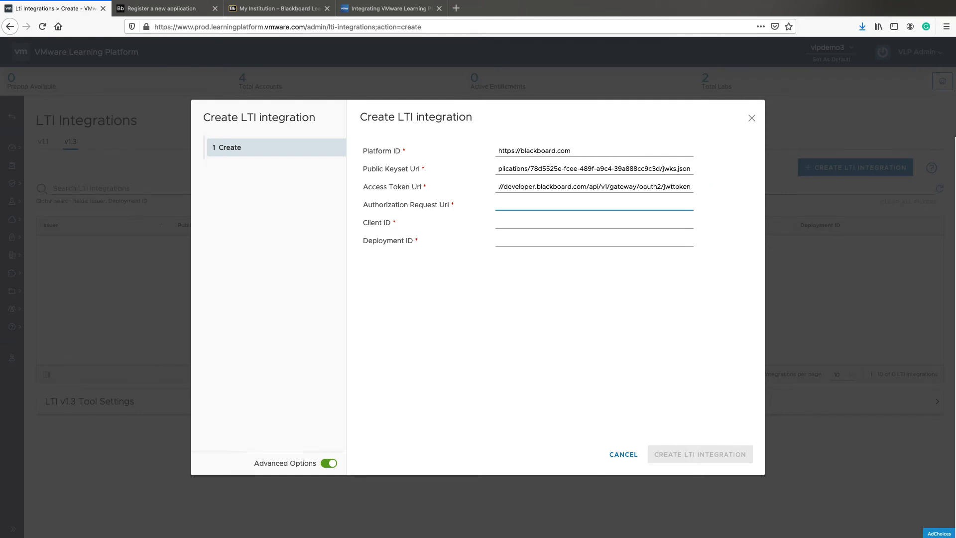
{"action": "left_click", "coordinate": [188, 8]}
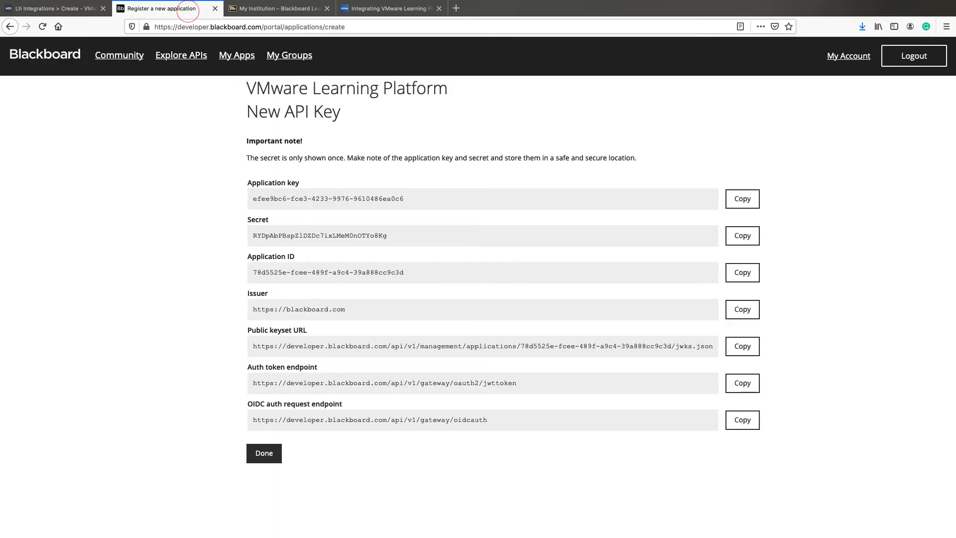
{"action": "left_click", "coordinate": [742, 417]}
{"action": "key", "text": "ctrl+Page_Up"}
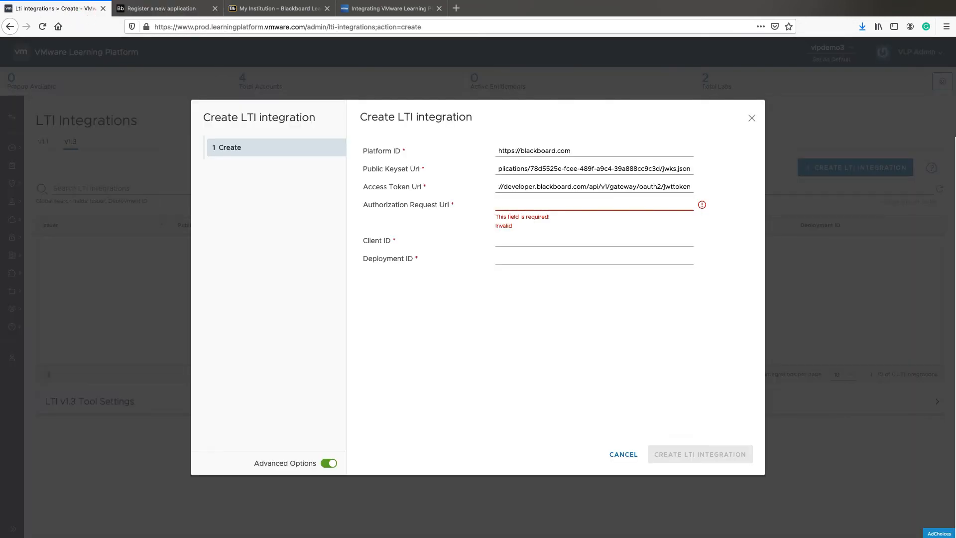
{"action": "key", "text": "ctrl+v"}
{"action": "key", "text": "Tab"}
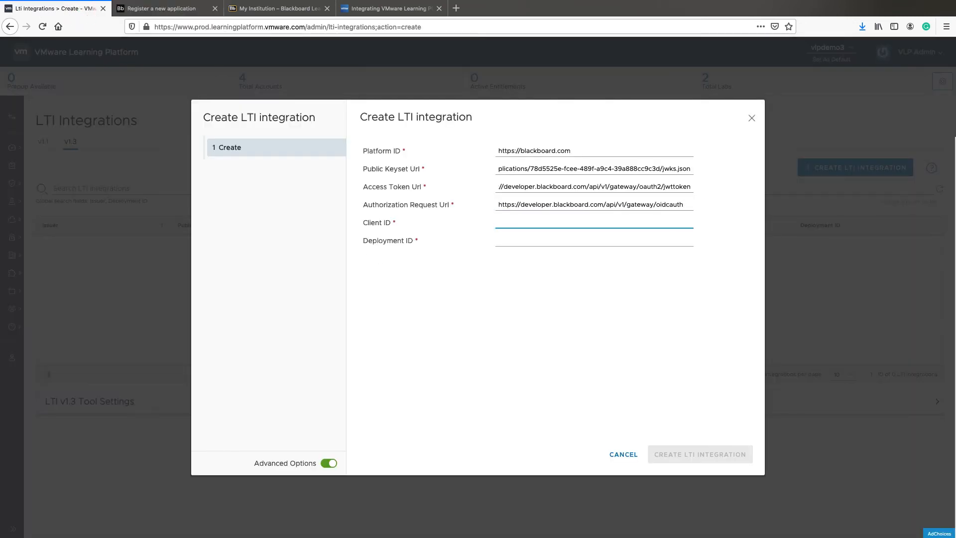
Copy the application ID of the registered Blackboard application into the Client ID of the new LTI integration
{"action": "left_click", "coordinate": [192, 9]}
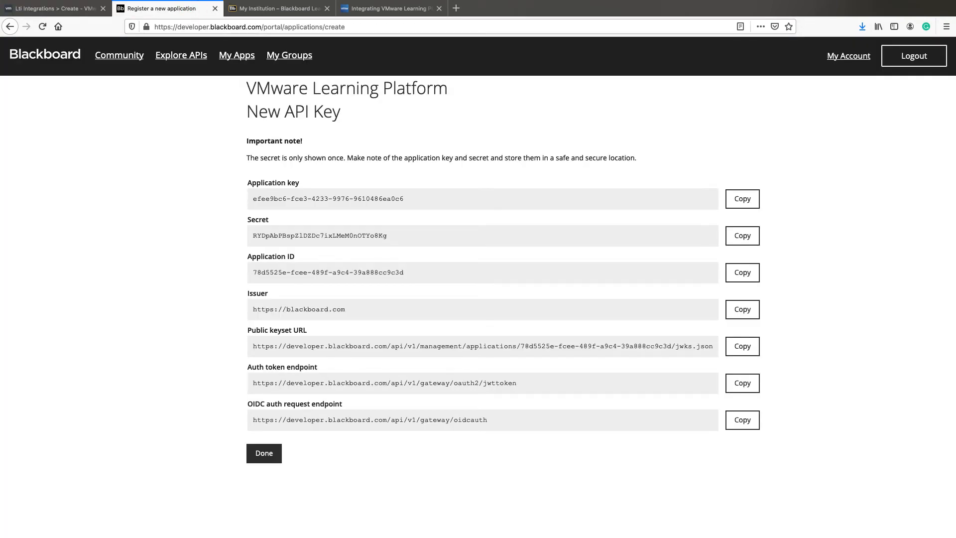
{"action": "left_click", "coordinate": [742, 273]}
{"action": "left_click", "coordinate": [88, 9]}
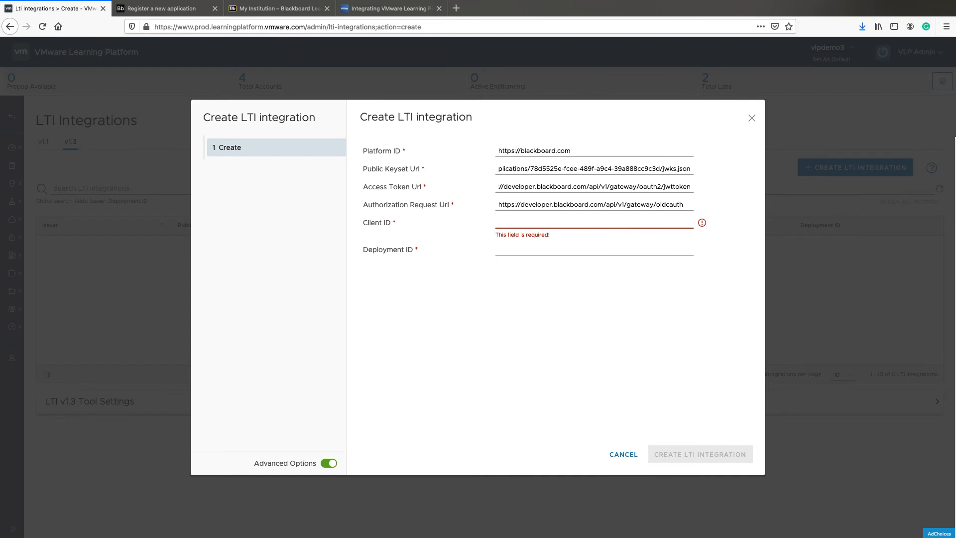
{"action": "key", "text": "ctrl+v"}
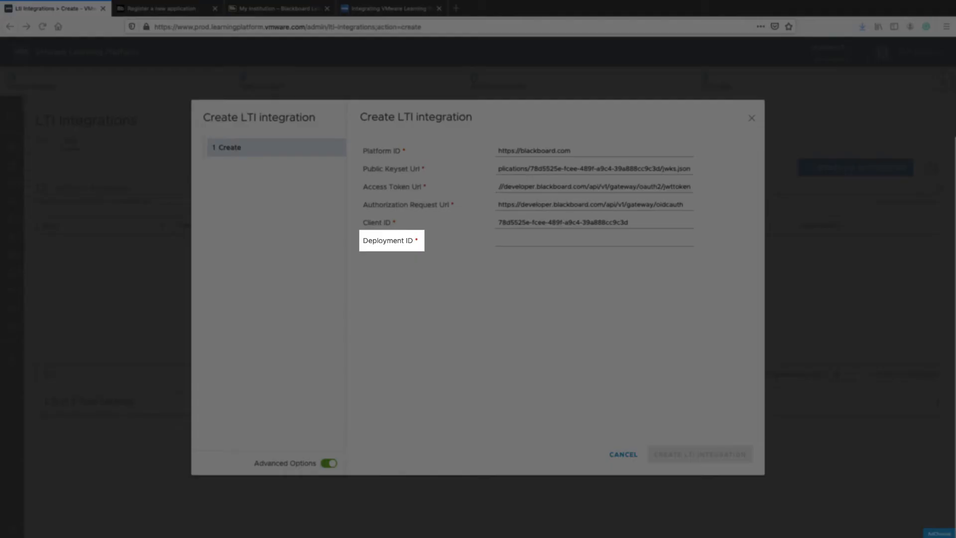
Finish the Blackboard application's API key page and open the LTI 1.3/Advantage tool registration in Blackboard Learn's system administration
{"action": "left_click", "coordinate": [170, 8]}
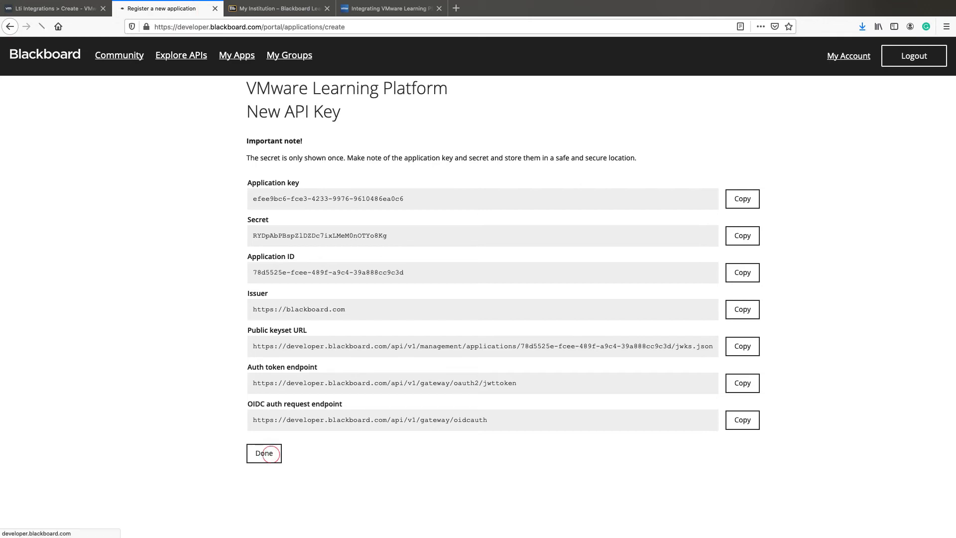
{"action": "left_click", "coordinate": [264, 454]}
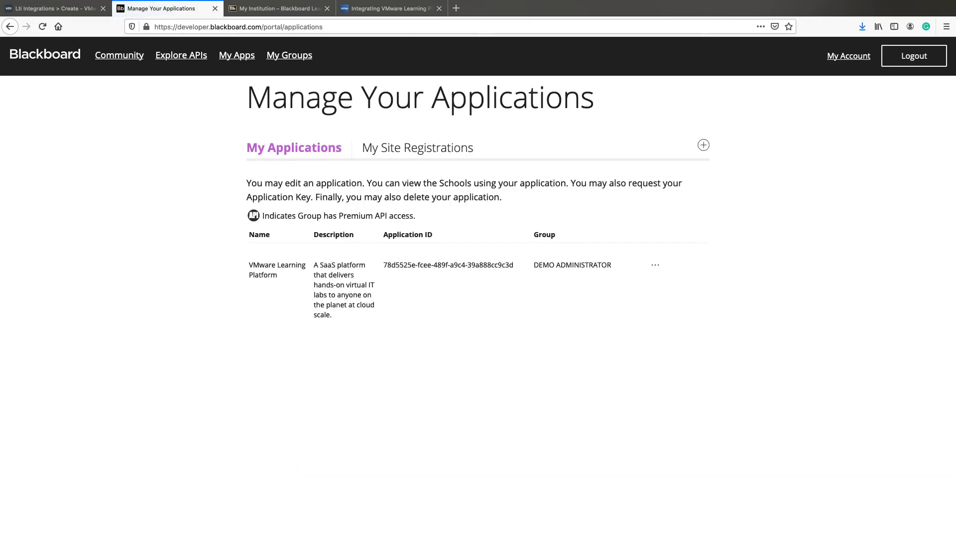
{"action": "left_click", "coordinate": [264, 7]}
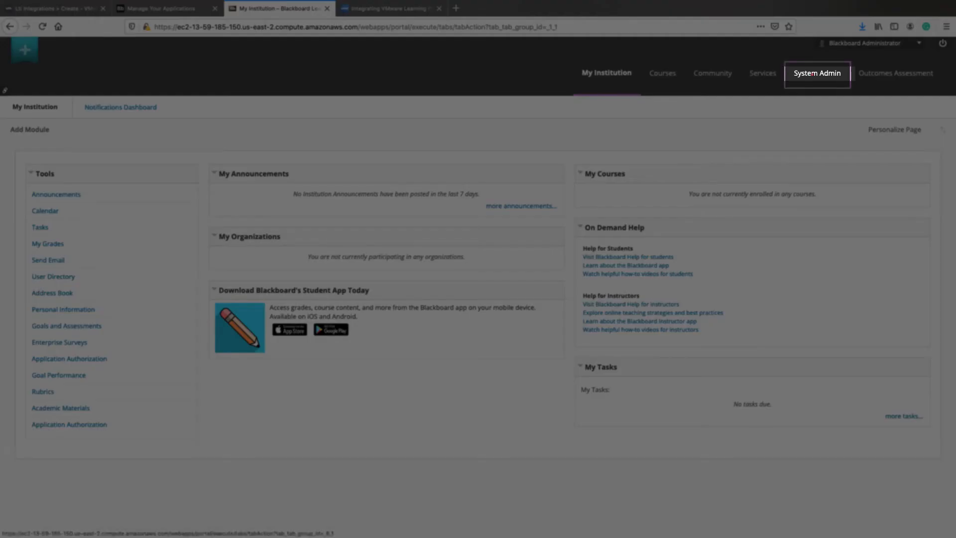
{"action": "left_click", "coordinate": [818, 73]}
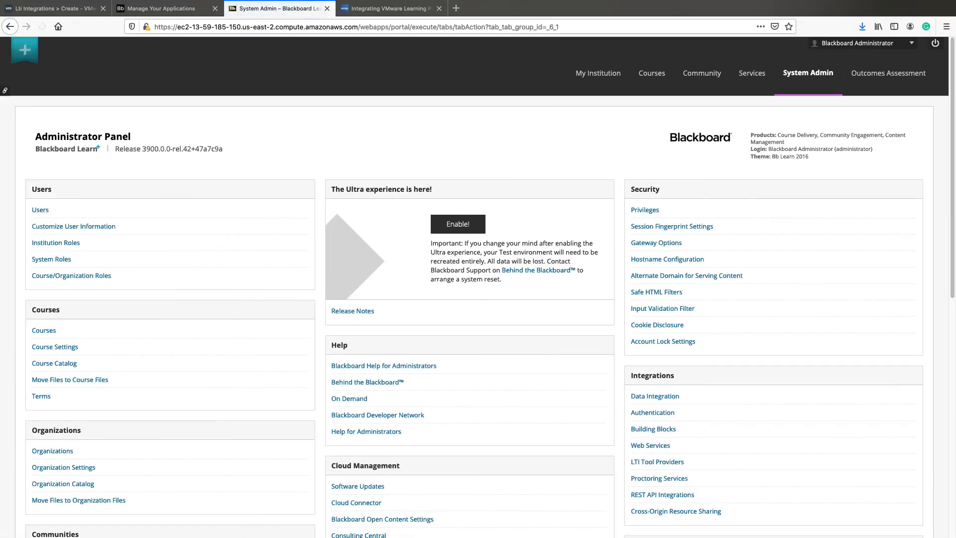
{"action": "left_click", "coordinate": [658, 462]}
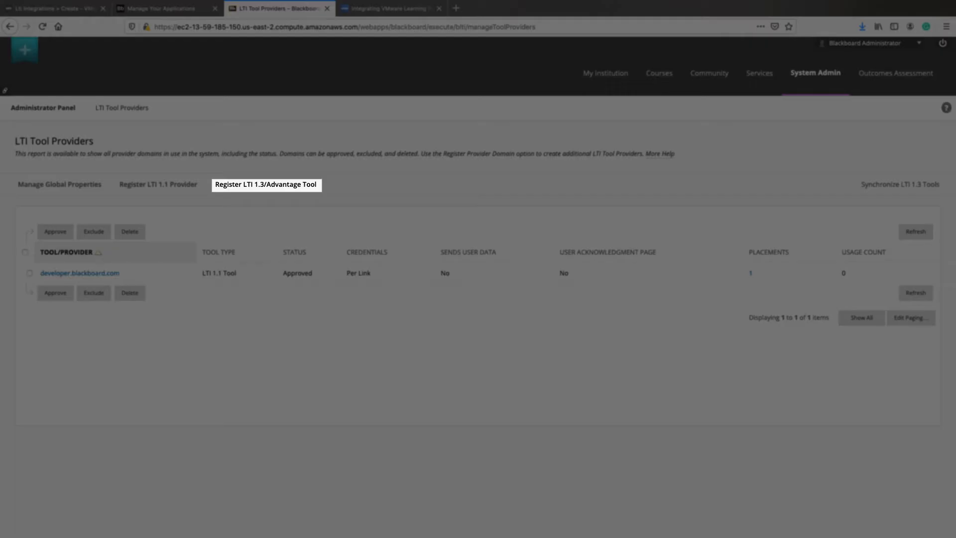
{"action": "left_click", "coordinate": [289, 186]}
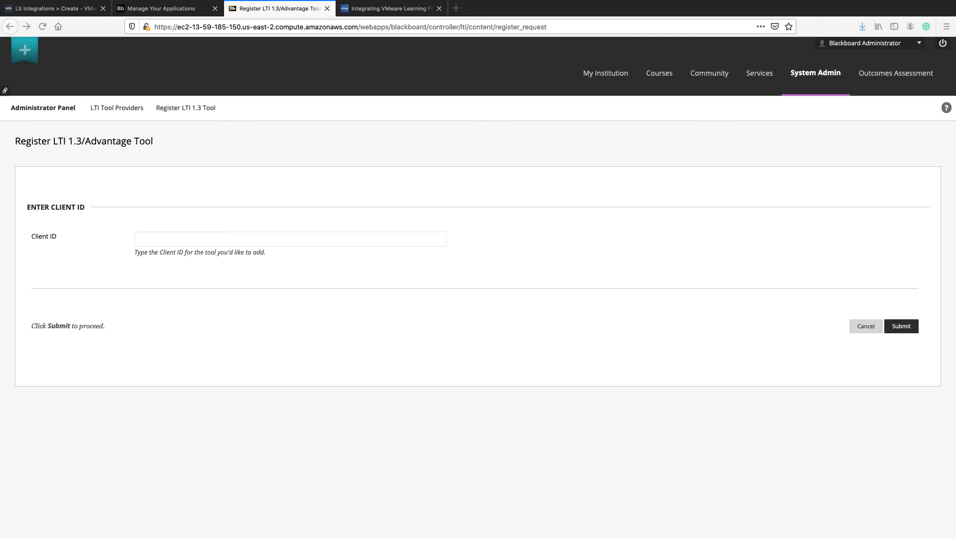
Submit the copied application ID as the client ID of the LTI 1.3 tool being registered
{"action": "left_click", "coordinate": [181, 238]}
{"action": "key", "text": "ctrl+v"}
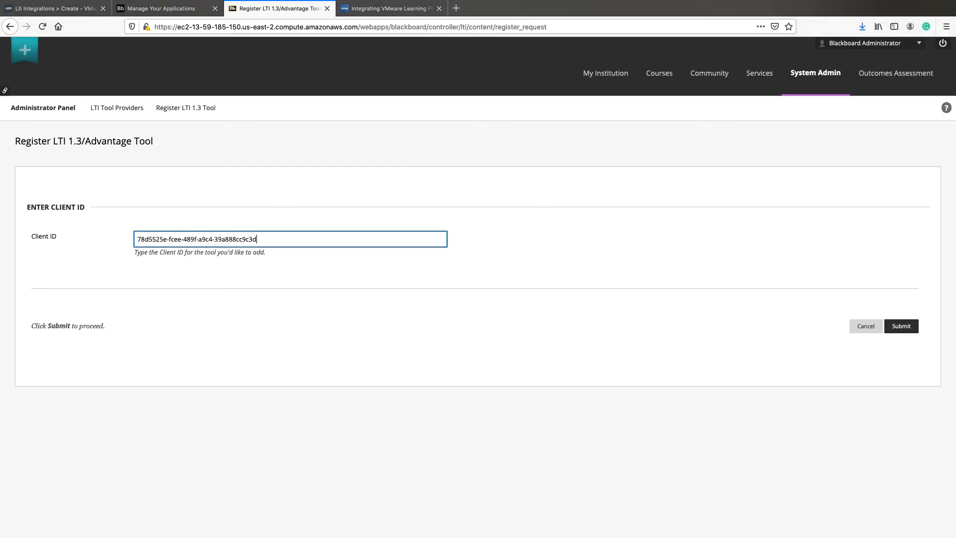
{"action": "left_click", "coordinate": [901, 326]}
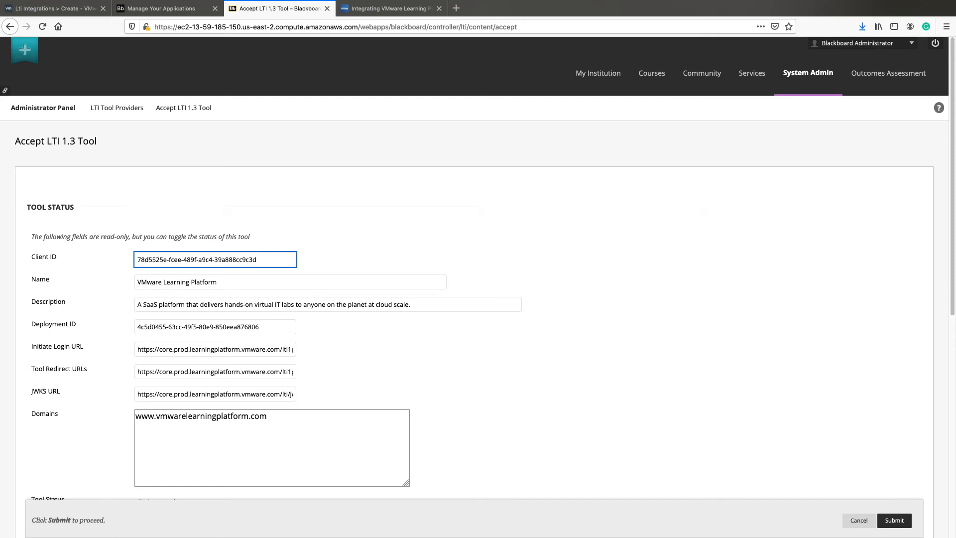
Copy the tool's deployment ID from Blackboard into the VMware Learning Platform form and create the LTI integration
{"action": "scroll", "coordinate": [477, 268], "scroll_direction": "down", "scroll_amount": 1}
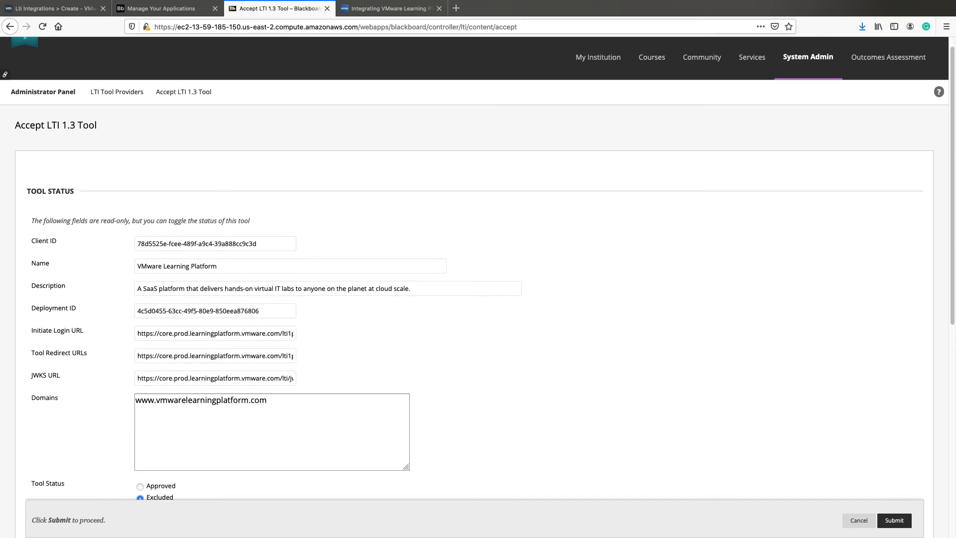
{"action": "left_click_drag", "start_coordinate": [281, 311], "coordinate": [150, 311]}
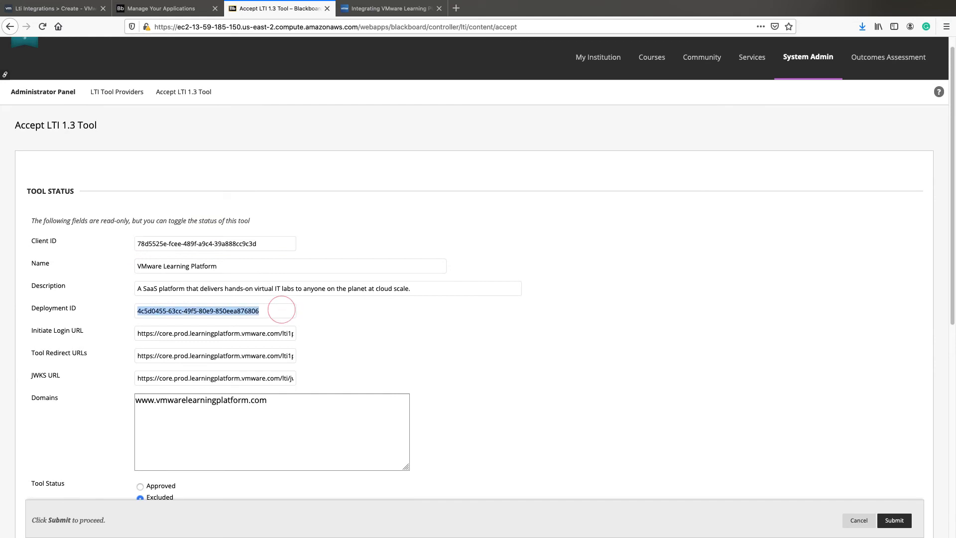
{"action": "right_click", "coordinate": [154, 310]}
{"action": "left_click", "coordinate": [169, 342]}
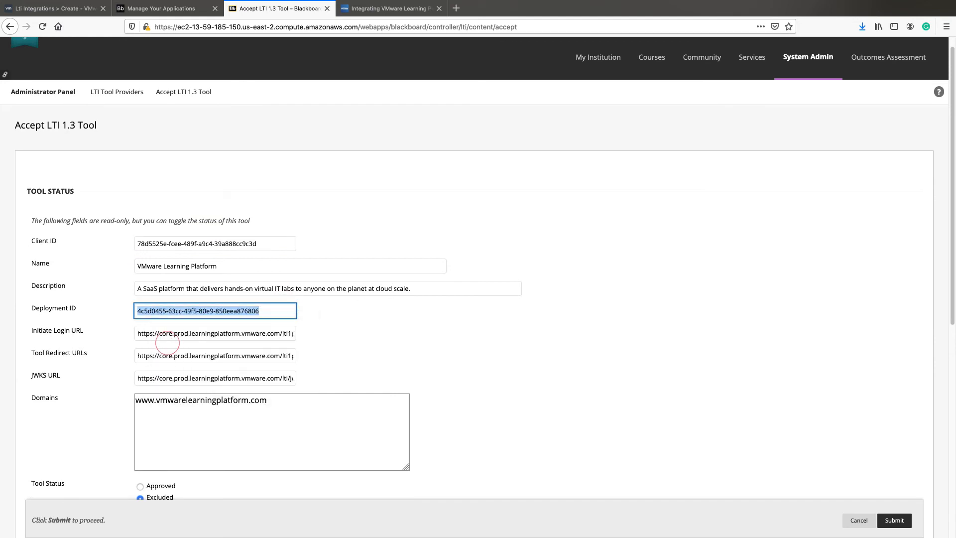
{"action": "left_click", "coordinate": [81, 9]}
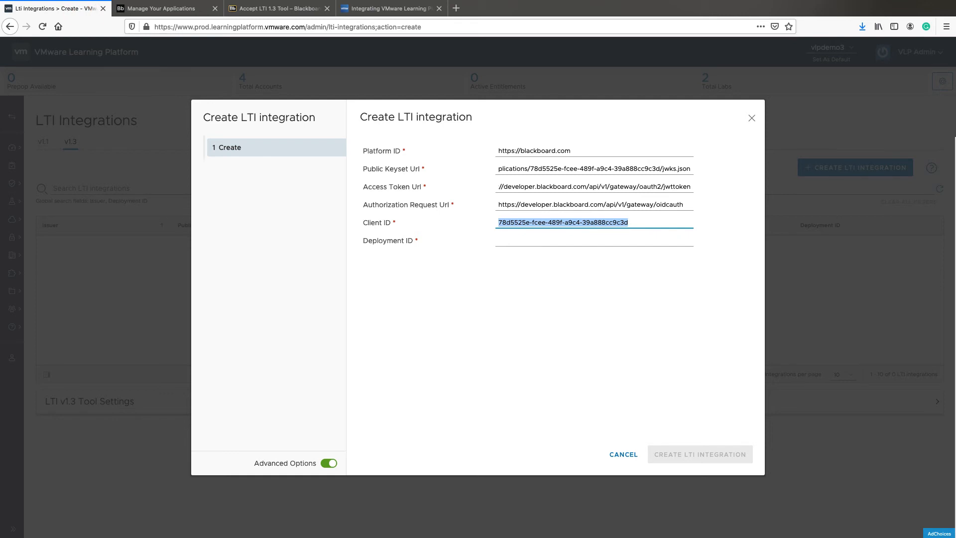
{"action": "left_click", "coordinate": [520, 239]}
{"action": "key", "text": "ctrl+v"}
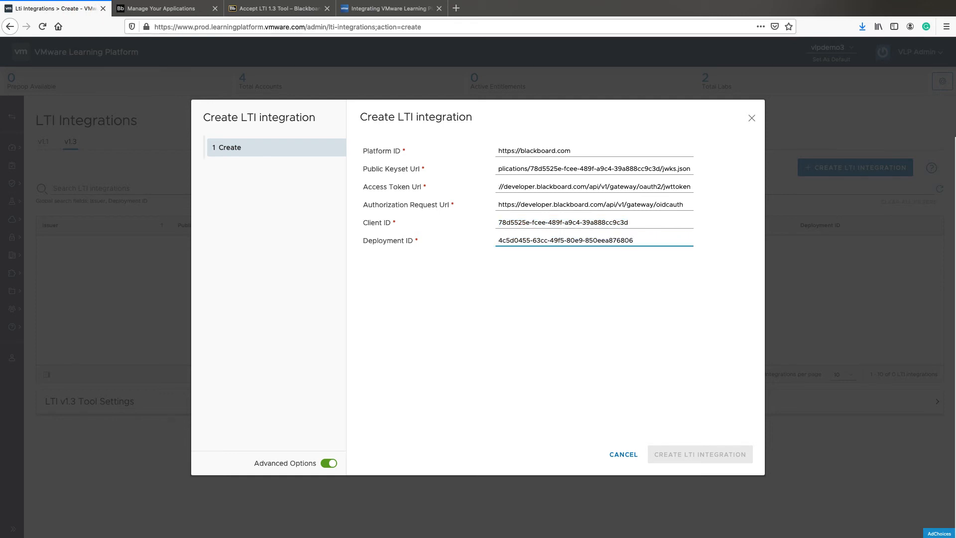
{"action": "key", "text": "Tab"}
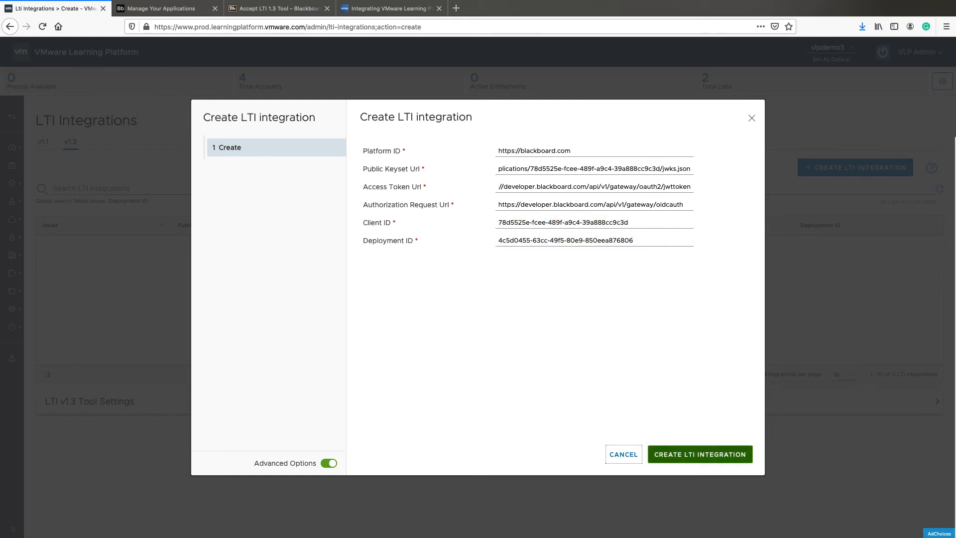
{"action": "left_click", "coordinate": [692, 454]}
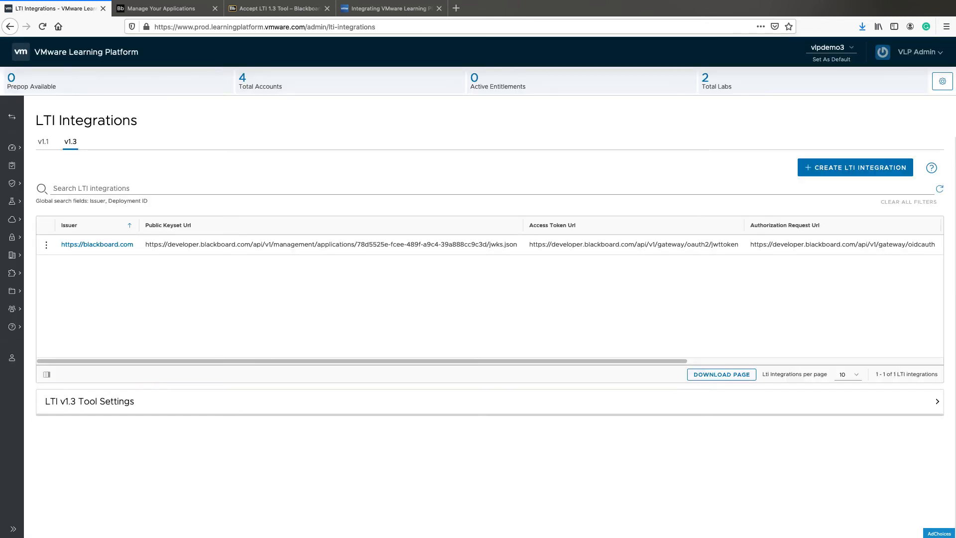
Set the tool status of the VMware Learning Platform LTI 1.3 tool in Blackboard to Approved and submit it
{"action": "left_click", "coordinate": [279, 8]}
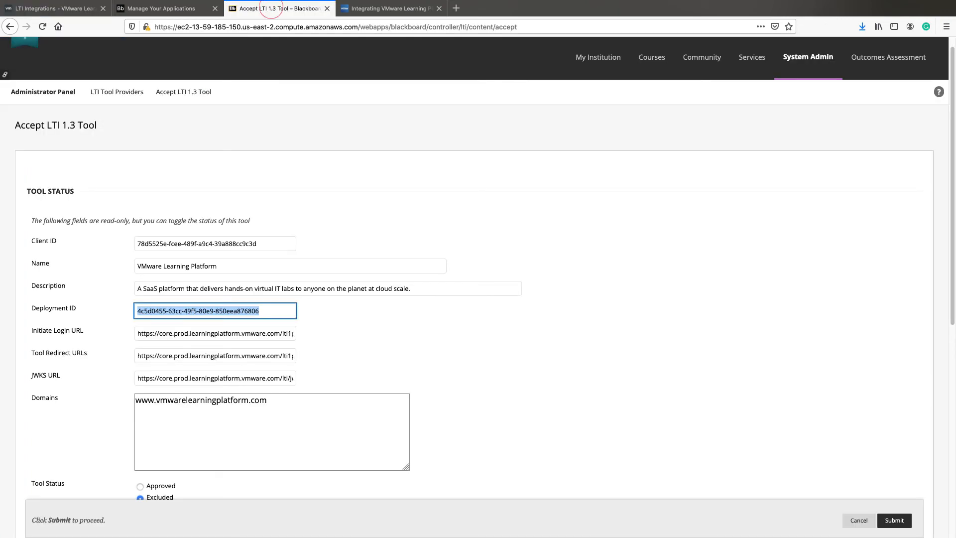
{"action": "scroll", "coordinate": [478, 269], "scroll_direction": "down", "scroll_amount": 2}
{"action": "scroll", "coordinate": [478, 269], "scroll_direction": "down", "scroll_amount": 2}
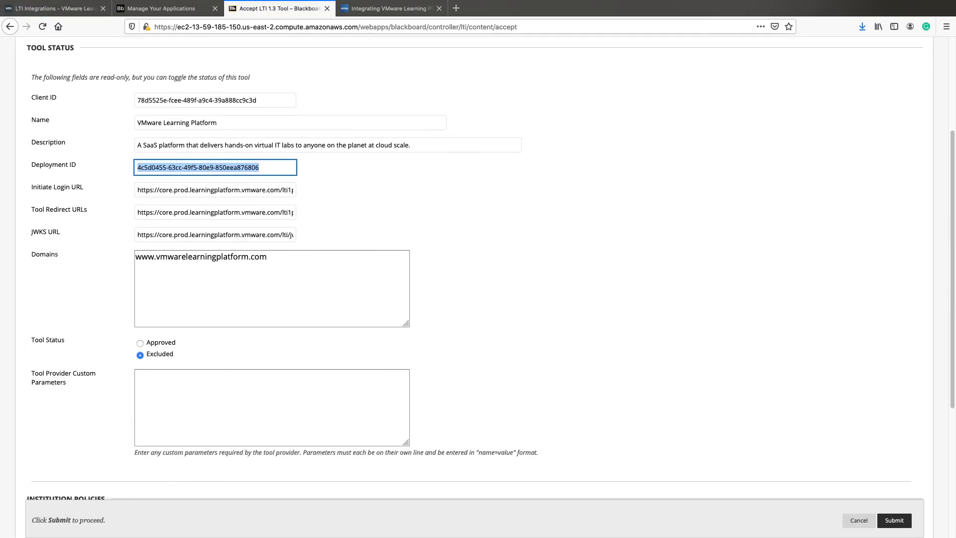
{"action": "left_click", "coordinate": [161, 342]}
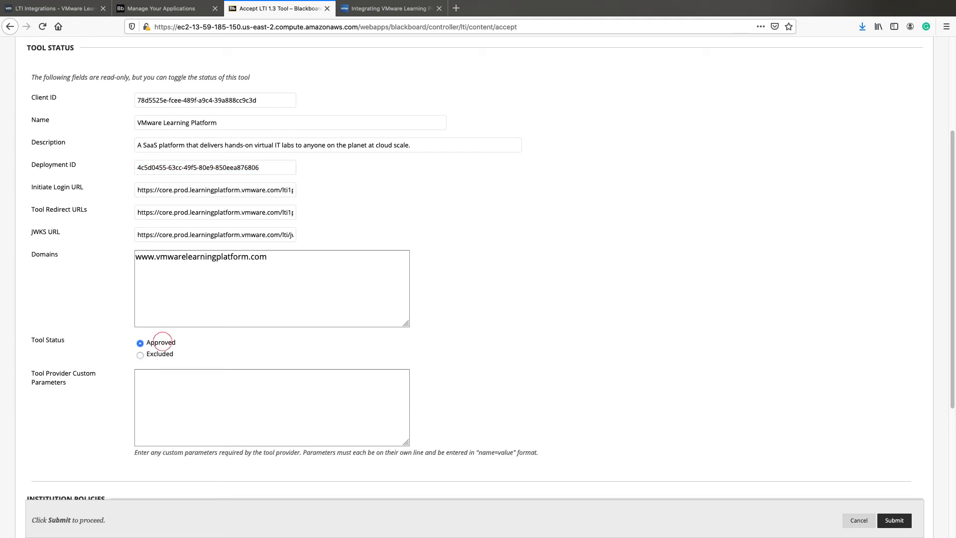
{"action": "scroll", "coordinate": [478, 269], "scroll_direction": "down", "scroll_amount": 3}
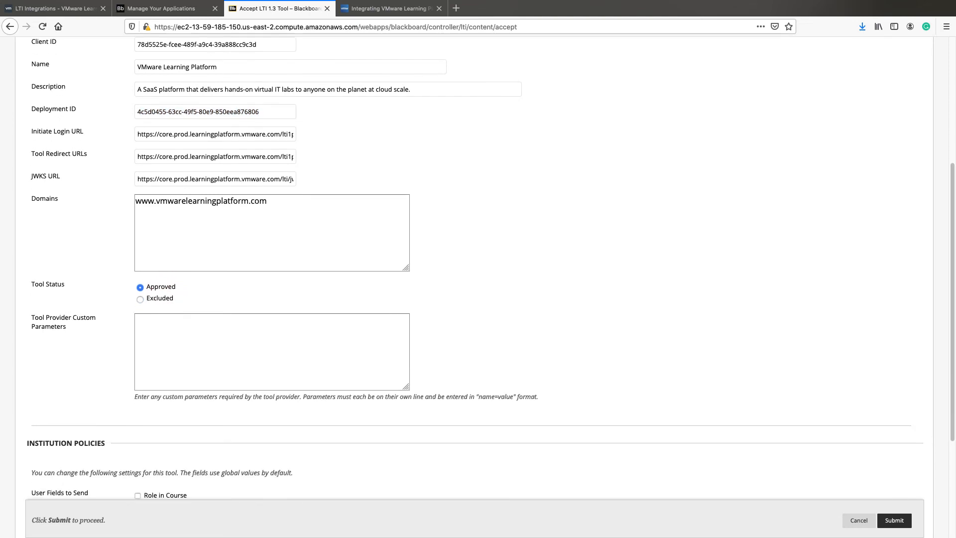
{"action": "scroll", "coordinate": [478, 269], "scroll_direction": "down", "scroll_amount": 1}
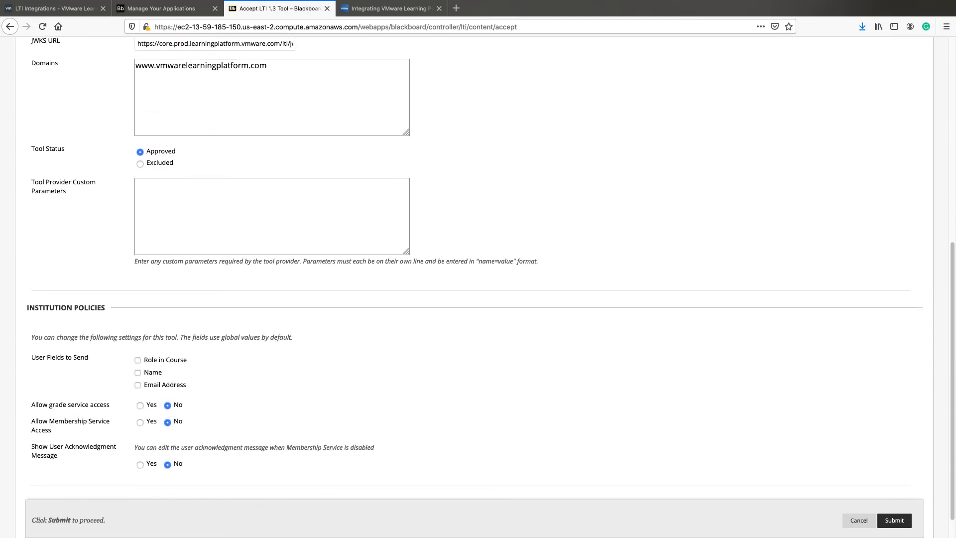
{"action": "scroll", "coordinate": [478, 269], "scroll_direction": "down", "scroll_amount": 1}
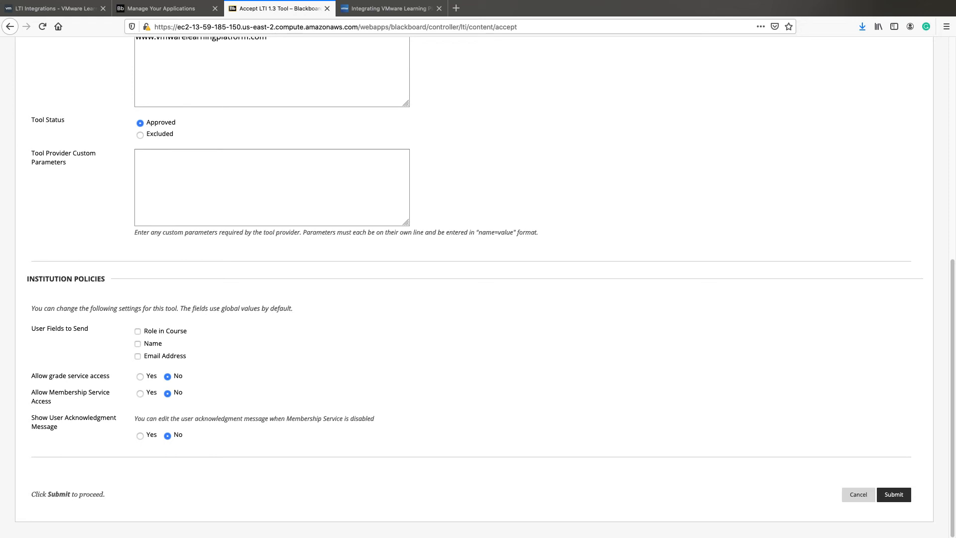
{"action": "left_click", "coordinate": [894, 495]}
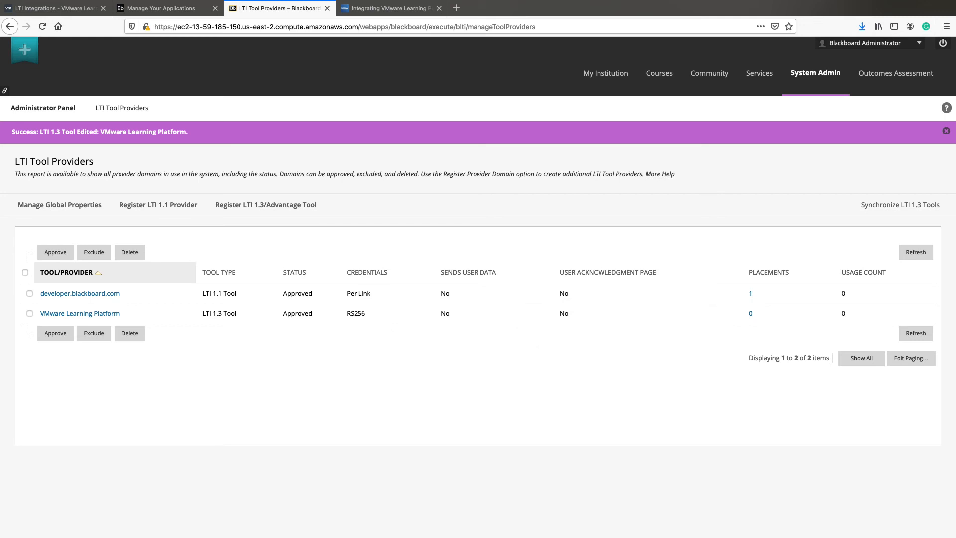
Switch to VMware Learning Platform and open the Labs list under Lab Management
{"action": "left_click", "coordinate": [80, 8]}
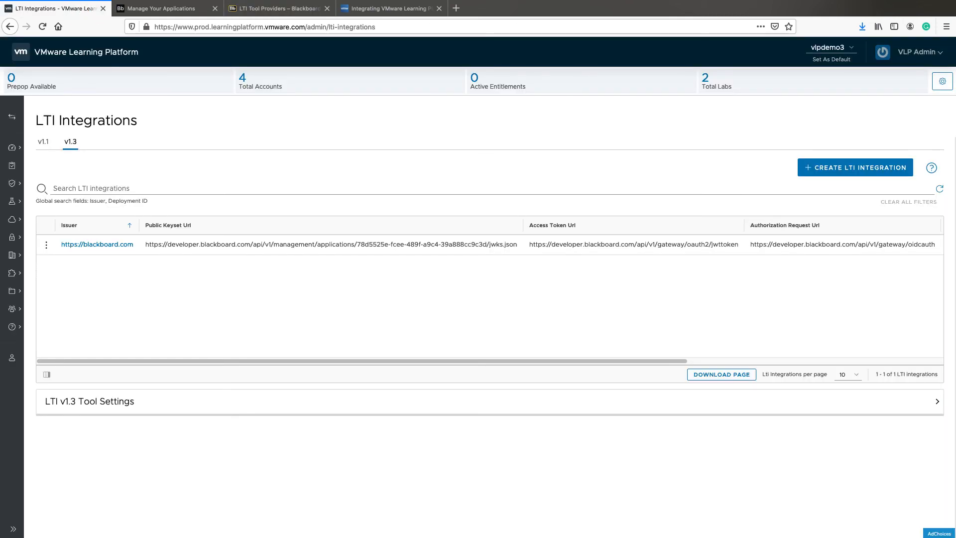
{"action": "left_click", "coordinate": [14, 529]}
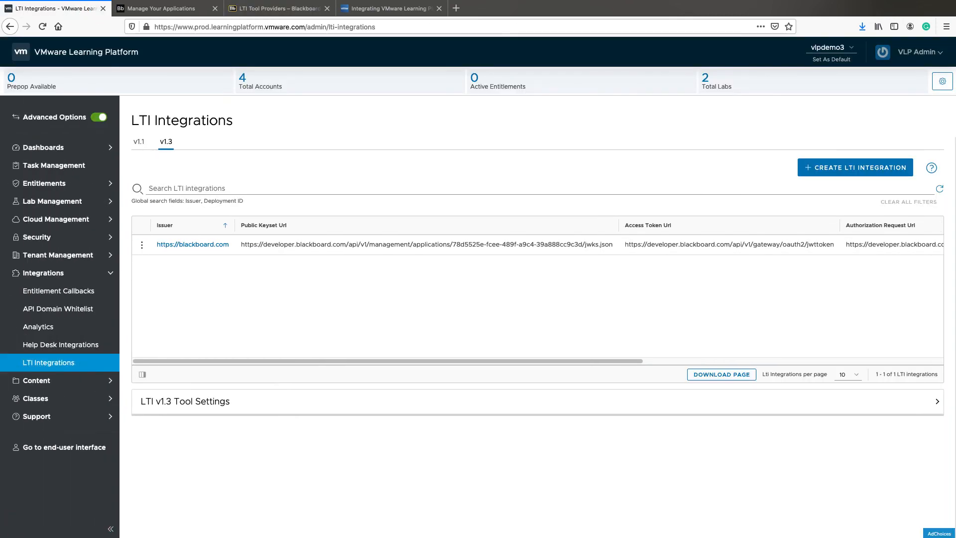
{"action": "left_click", "coordinate": [55, 273]}
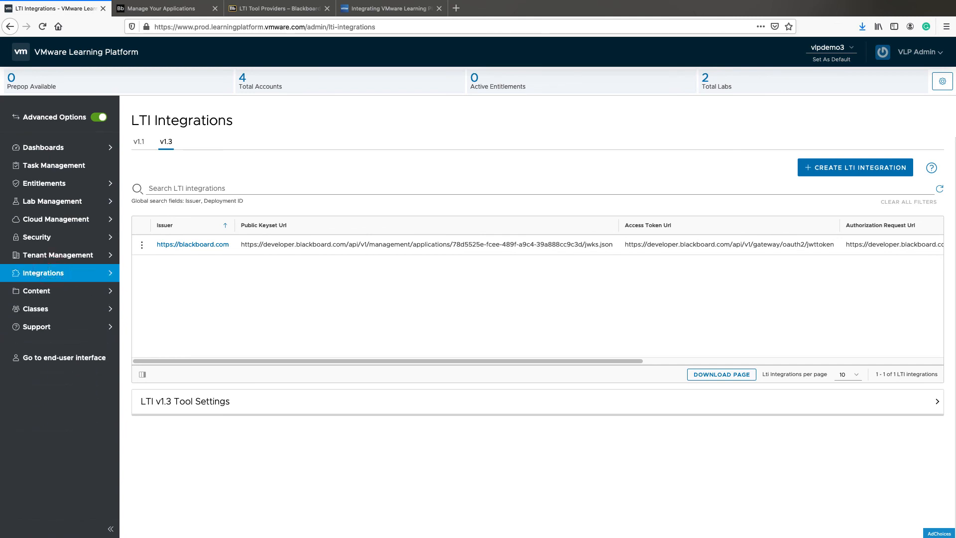
{"action": "left_click", "coordinate": [52, 201]}
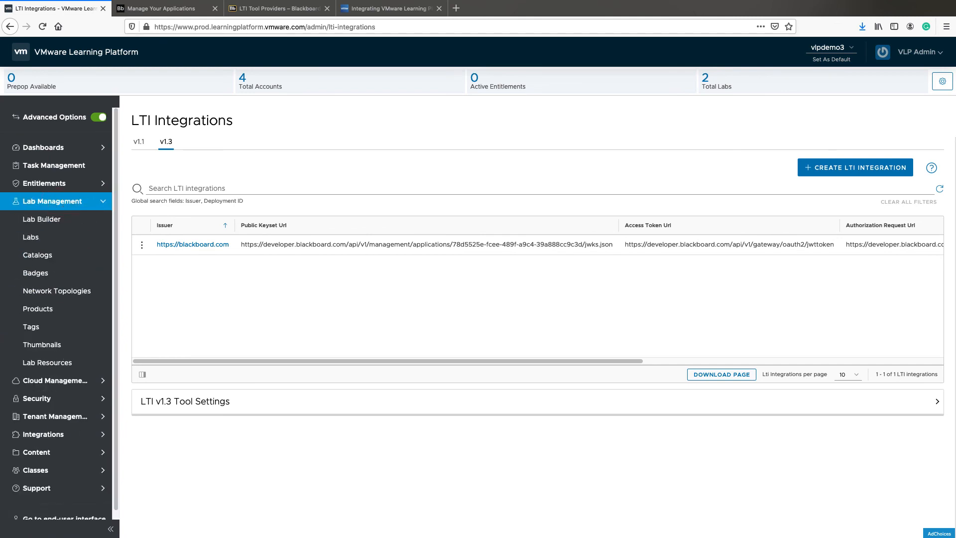
{"action": "left_click", "coordinate": [30, 237]}
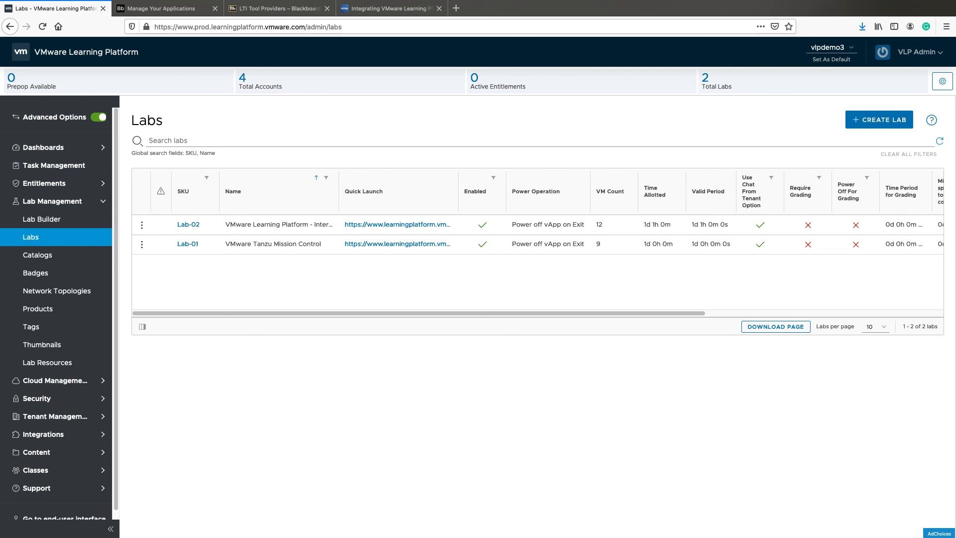
Add the LTI Parameter column to the Labs table and close the column selection
{"action": "mouse_move", "coordinate": [234, 313]}
{"action": "left_mouse_down"}
{"action": "mouse_move", "coordinate": [472, 313]}
{"action": "mouse_move", "coordinate": [234, 313]}
{"action": "left_mouse_up"}
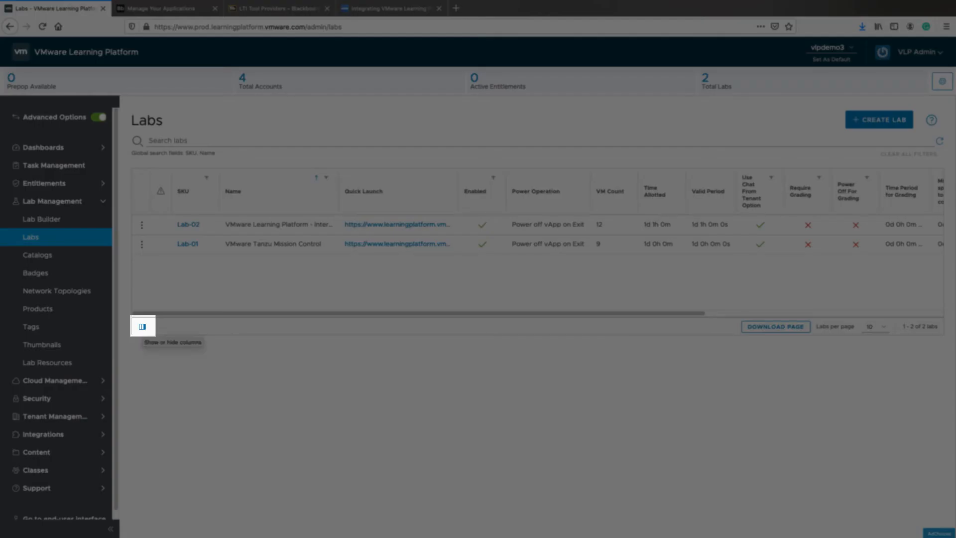
{"action": "left_click", "coordinate": [143, 327]}
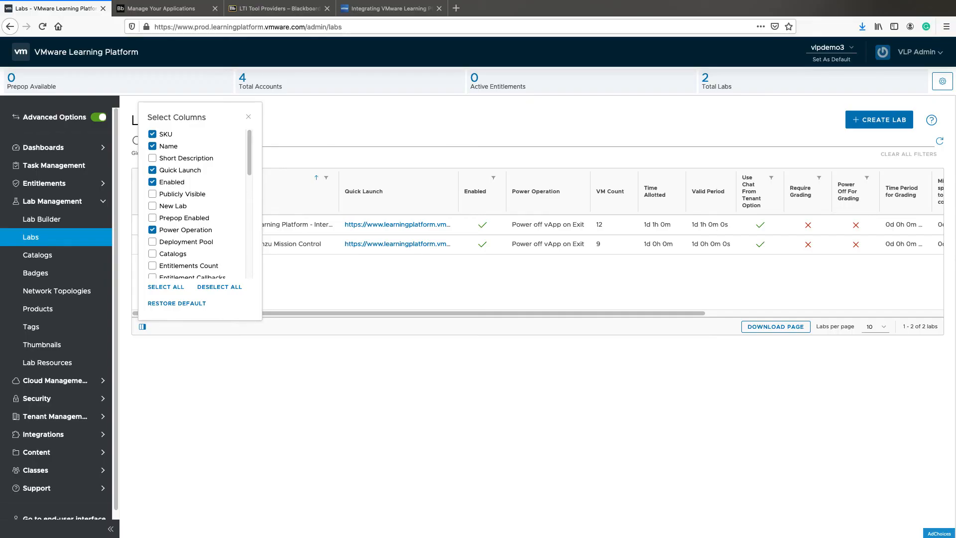
{"action": "scroll", "coordinate": [199, 204], "scroll_direction": "down", "scroll_amount": 1}
{"action": "scroll", "coordinate": [194, 204], "scroll_direction": "down", "scroll_amount": 5}
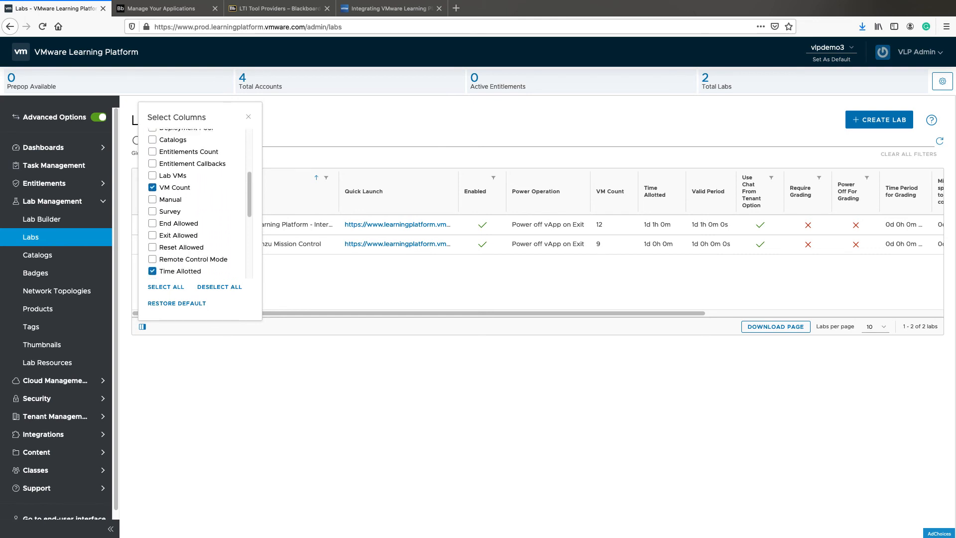
{"action": "scroll", "coordinate": [197, 205], "scroll_direction": "down", "scroll_amount": 1}
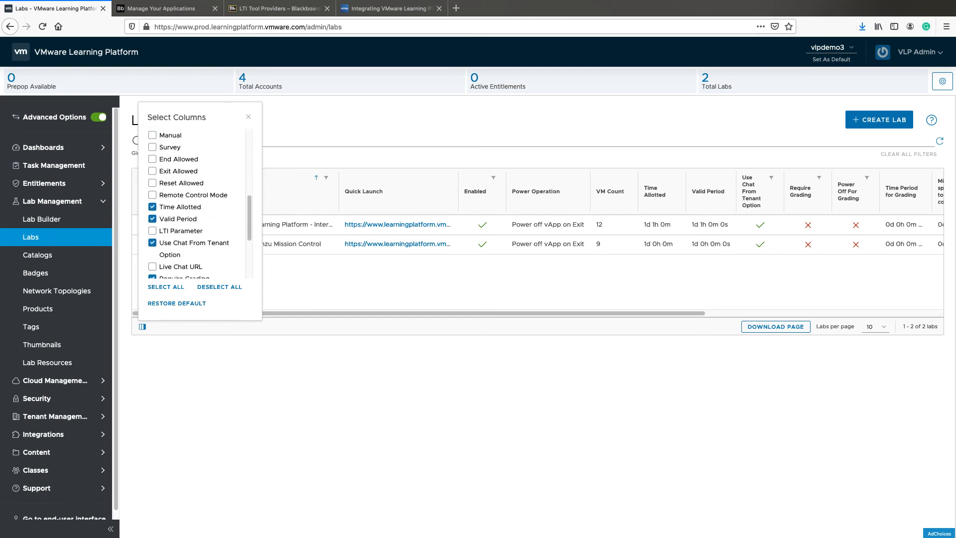
{"action": "left_click", "coordinate": [189, 231]}
{"action": "left_click", "coordinate": [248, 117]}
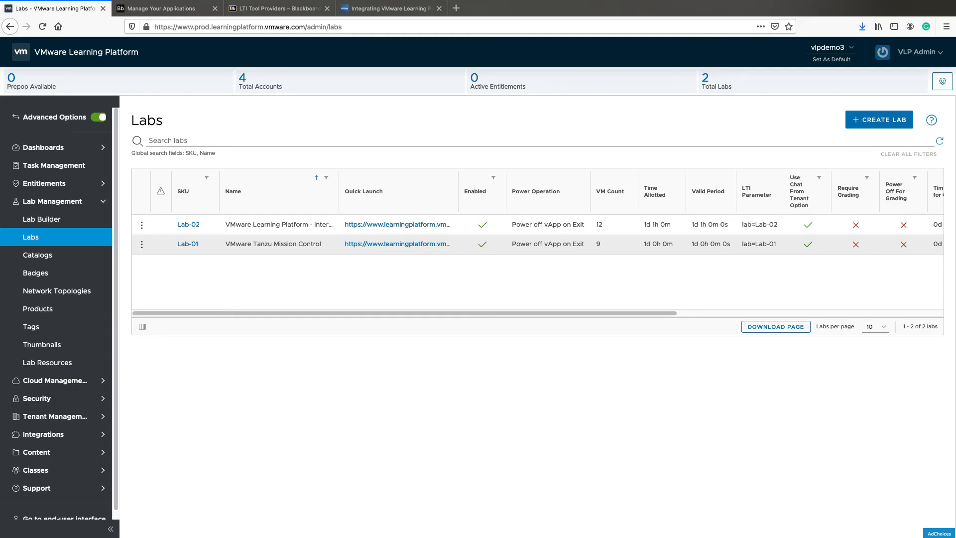
Highlight the LTI parameter values of Lab-01 and Lab-02 in the Labs table
{"action": "left_click_drag", "start_coordinate": [742, 244], "coordinate": [778, 244]}
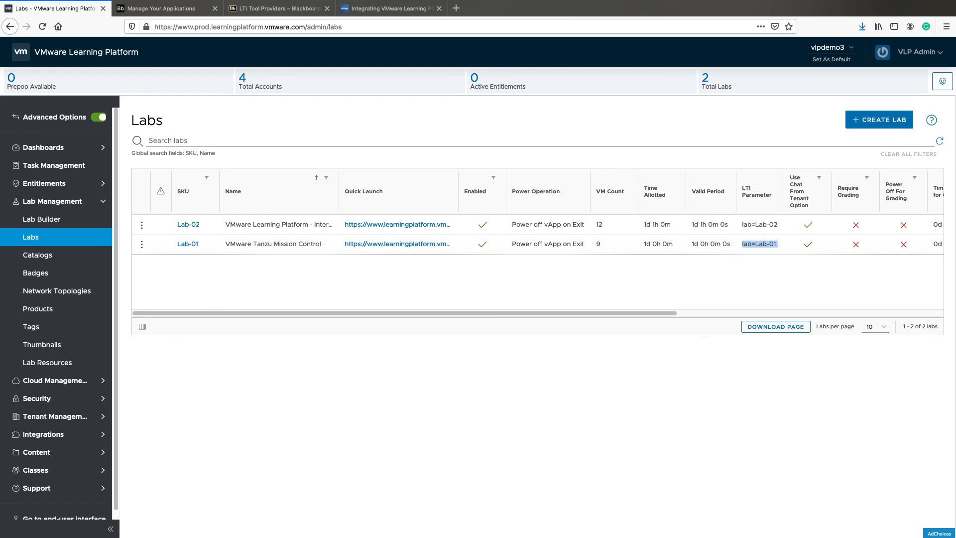
{"action": "left_click_drag", "start_coordinate": [742, 224], "coordinate": [778, 225]}
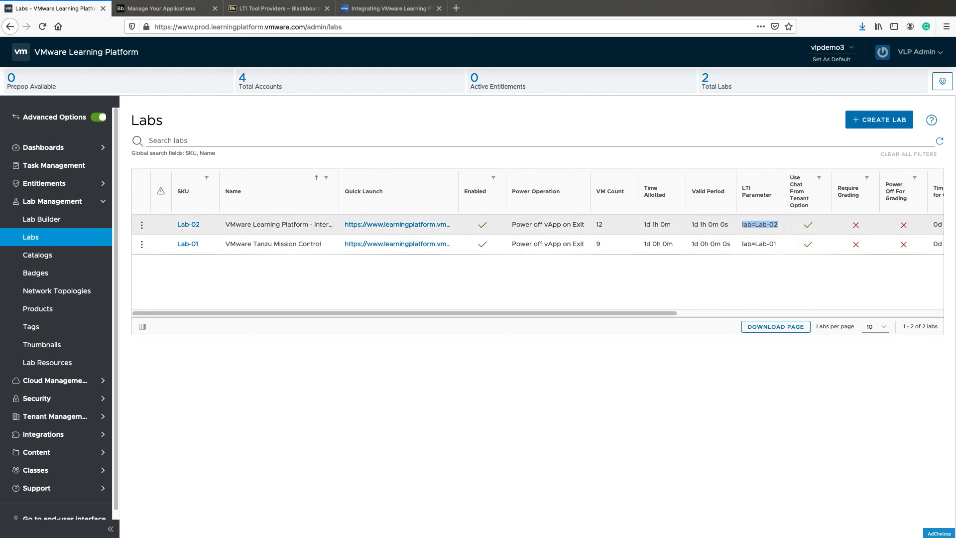
Collapse the admin navigation and switch to the VMware Docs article on integrating with third-party learning management systems
{"action": "left_click", "coordinate": [52, 201]}
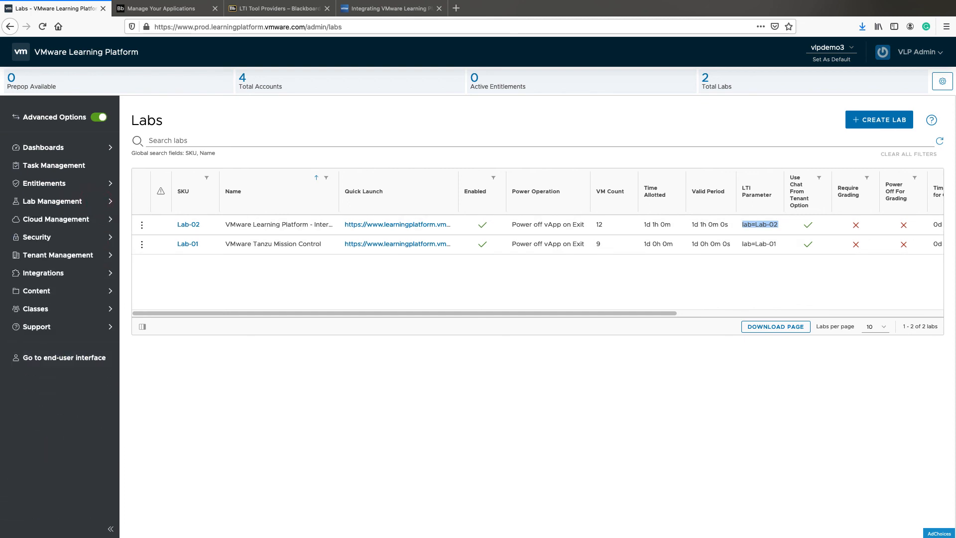
{"action": "left_click", "coordinate": [111, 529]}
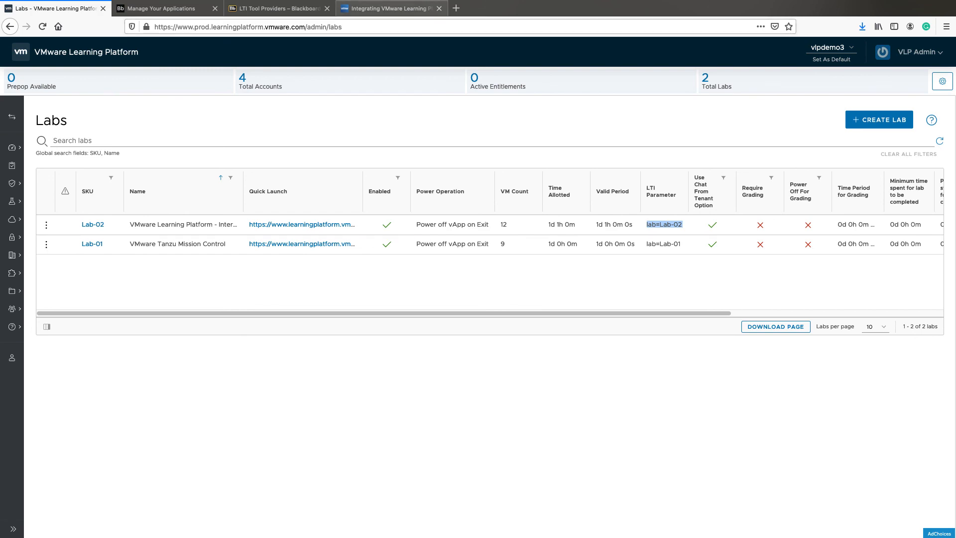
{"action": "left_click", "coordinate": [390, 11]}
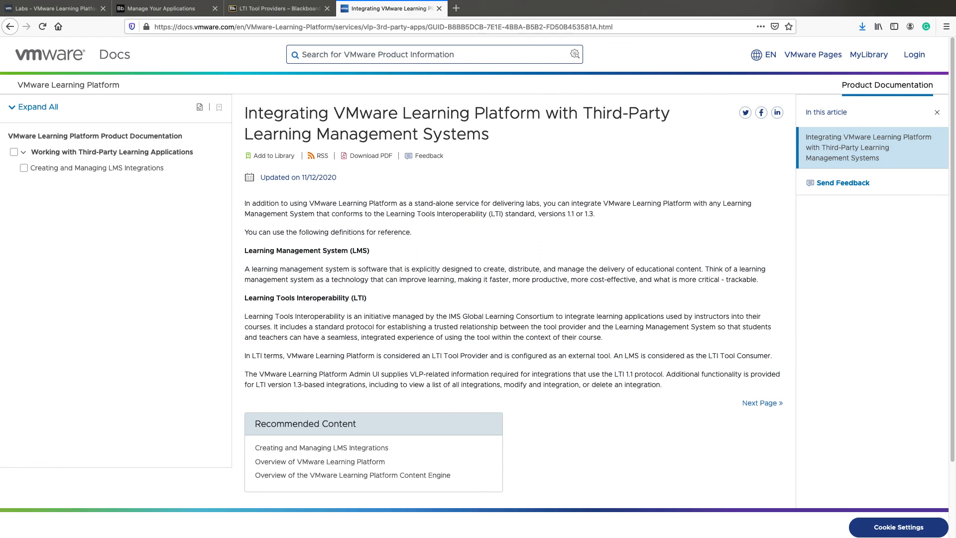